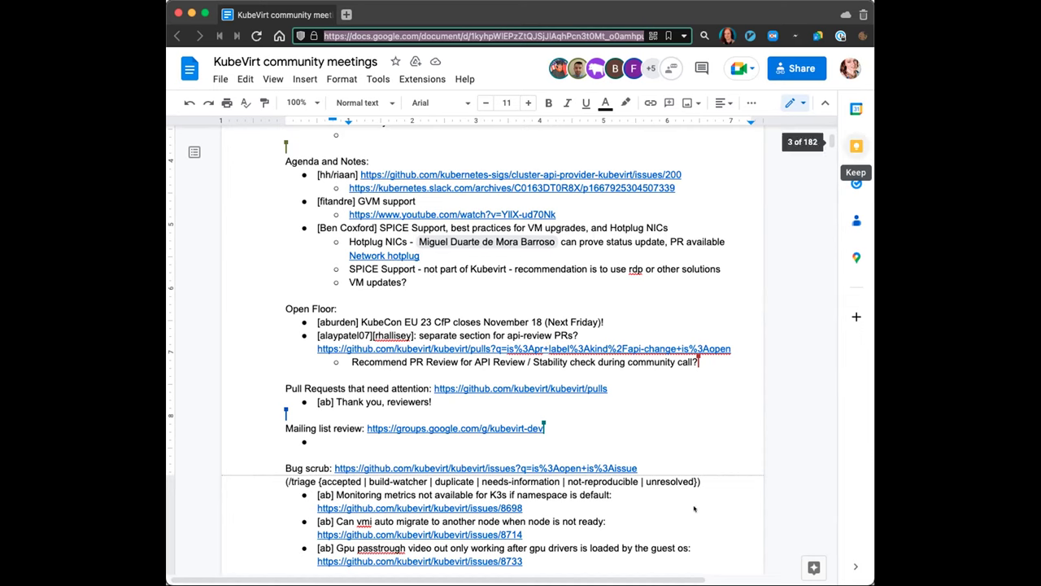
Open the kind/api-change pull requests link from the Open Floor item about a separate section for api-review PRs
{"action": "left_click", "coordinate": [735, 359]}
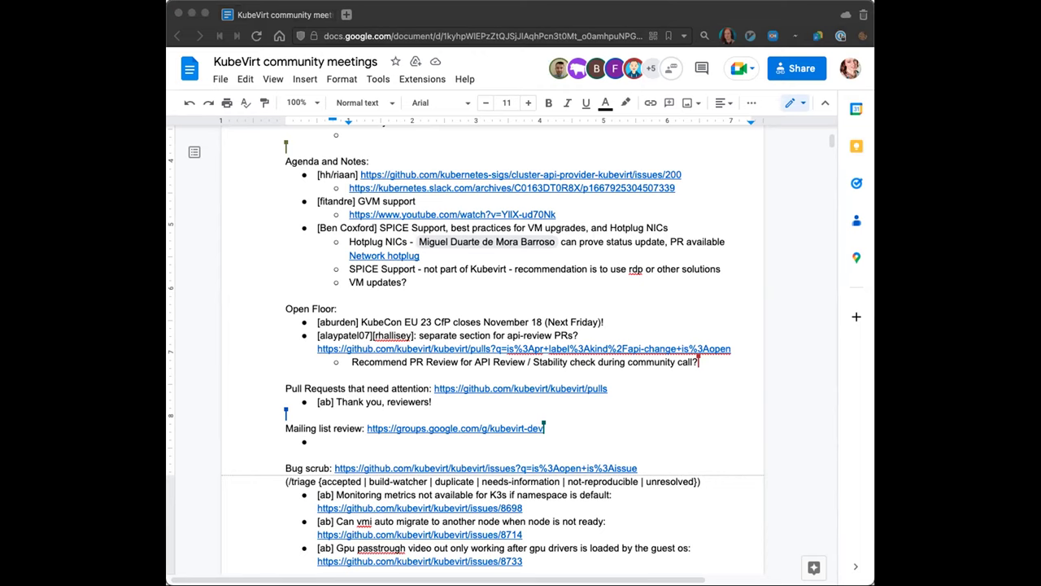
{"action": "left_click", "coordinate": [543, 348]}
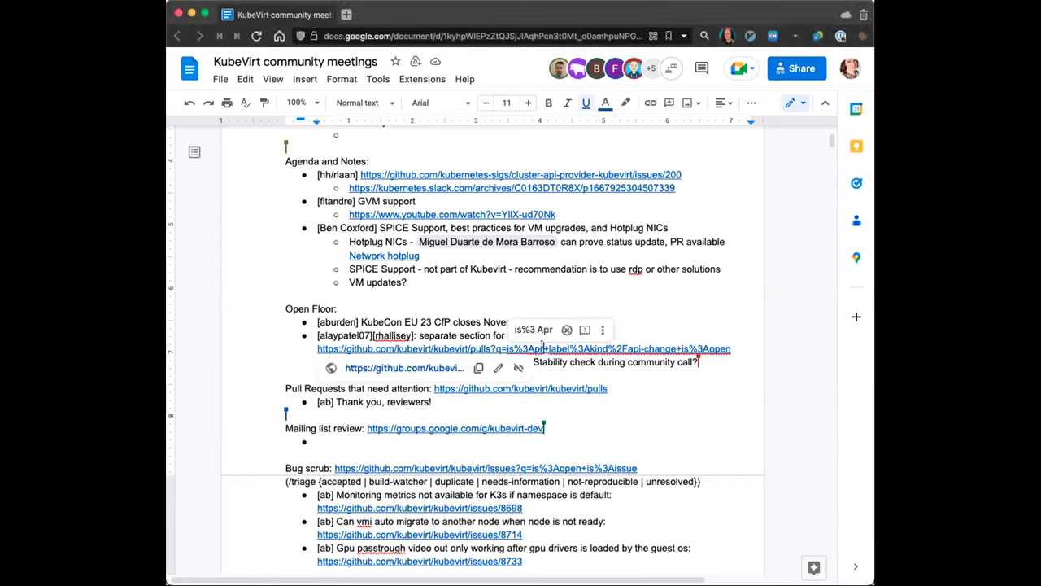
{"action": "left_click", "coordinate": [382, 369]}
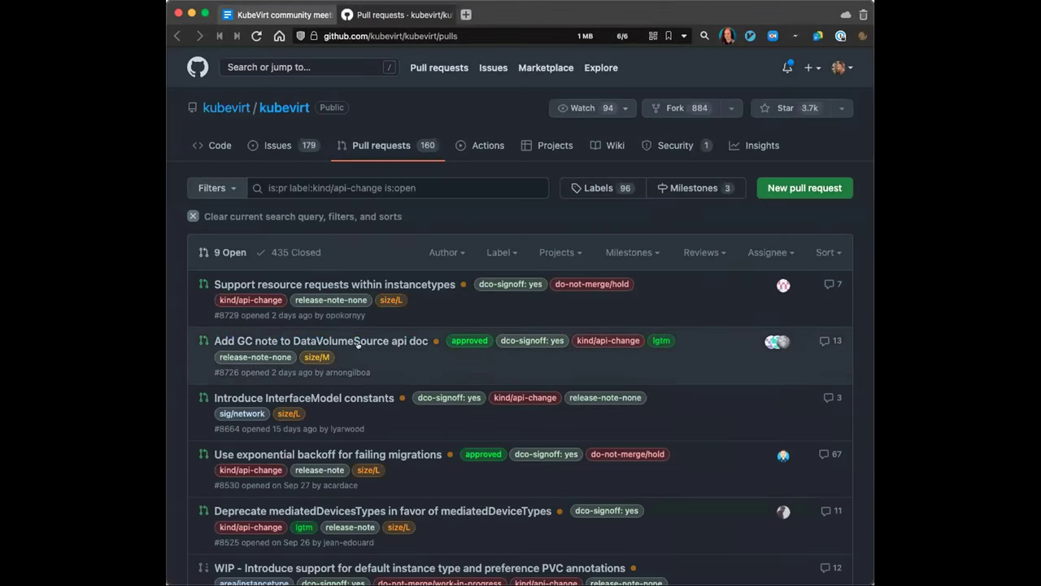
Look through the open kubevirt pull requests labelled kind/api-change, down to Housekeeping cgroup and Hotplug network interfaces
{"action": "scroll", "coordinate": [444, 303], "scroll_direction": "down", "scroll_amount": 3}
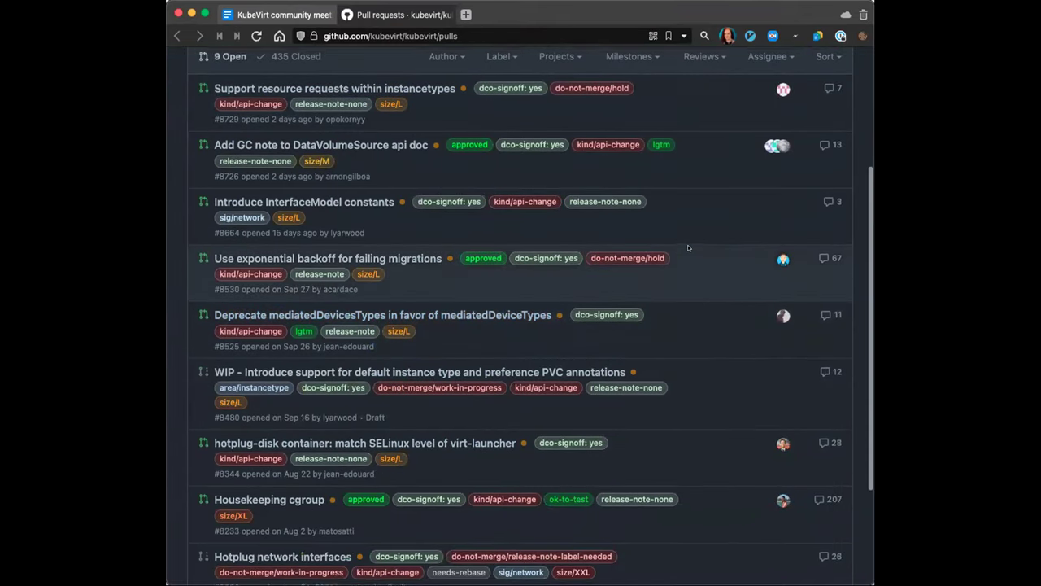
{"action": "scroll", "coordinate": [685, 248], "scroll_direction": "up", "scroll_amount": 2}
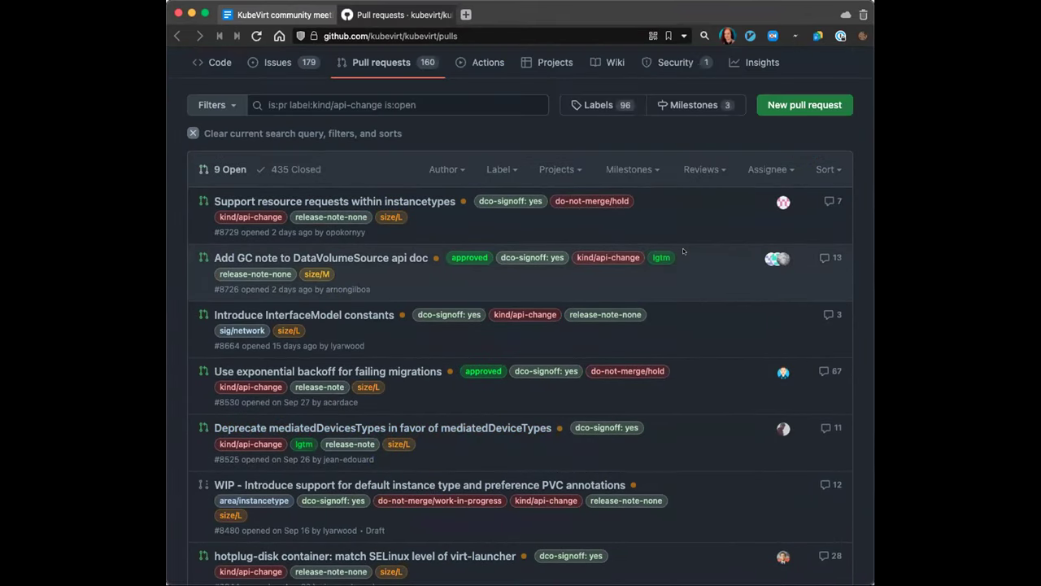
{"action": "scroll", "coordinate": [683, 252], "scroll_direction": "down", "scroll_amount": 2}
{"action": "scroll", "coordinate": [683, 252], "scroll_direction": "down", "scroll_amount": 1}
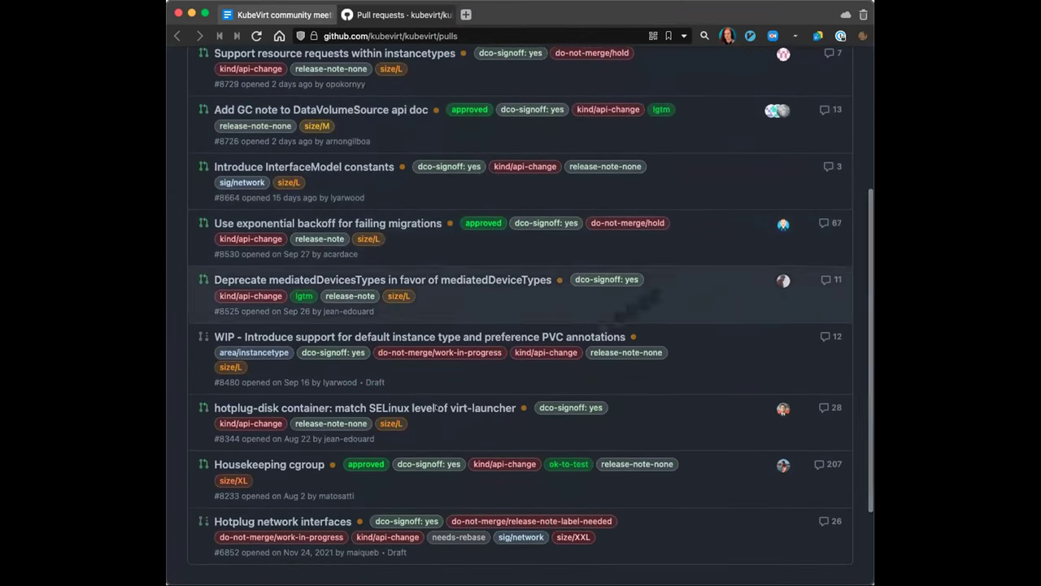
{"action": "mouse_move", "coordinate": [399, 405]}
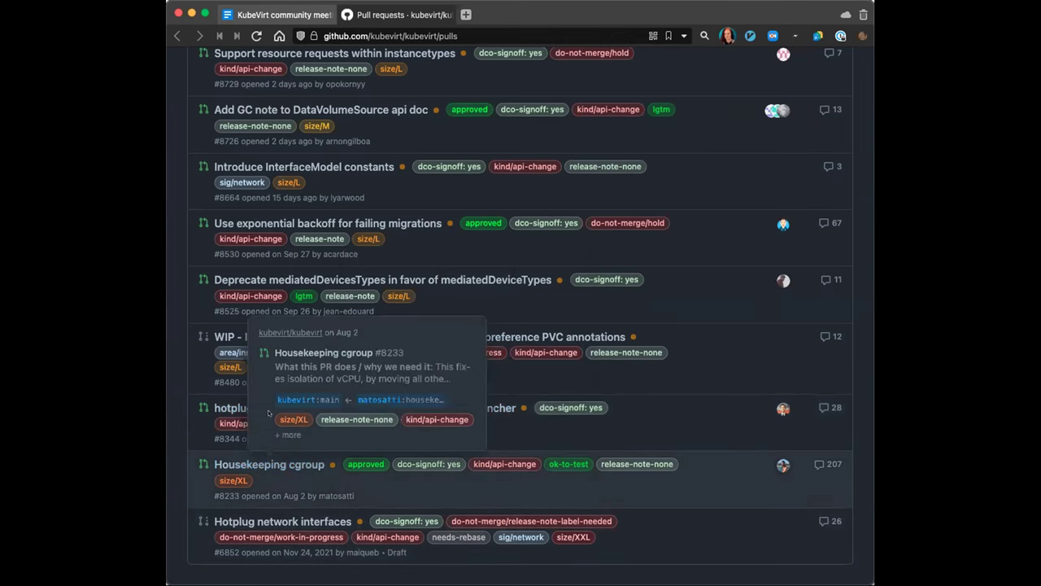
{"action": "mouse_move", "coordinate": [489, 401]}
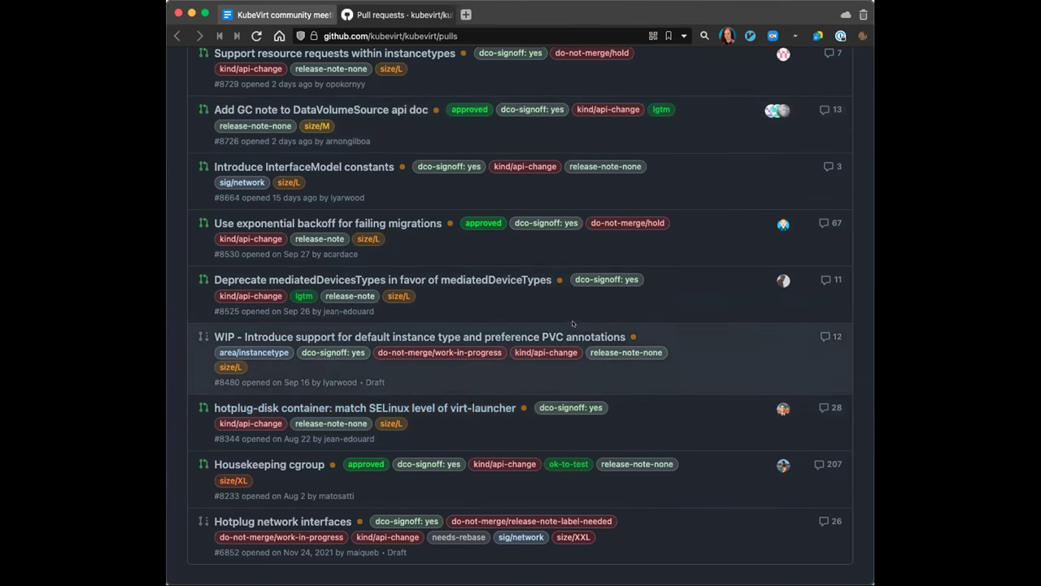
{"action": "scroll", "coordinate": [529, 367], "scroll_direction": "up", "scroll_amount": 5}
Return to the KubeVirt community meetings notes and review the sections from Pull Requests that need attention to Bug scrub
{"action": "left_click", "coordinate": [275, 15]}
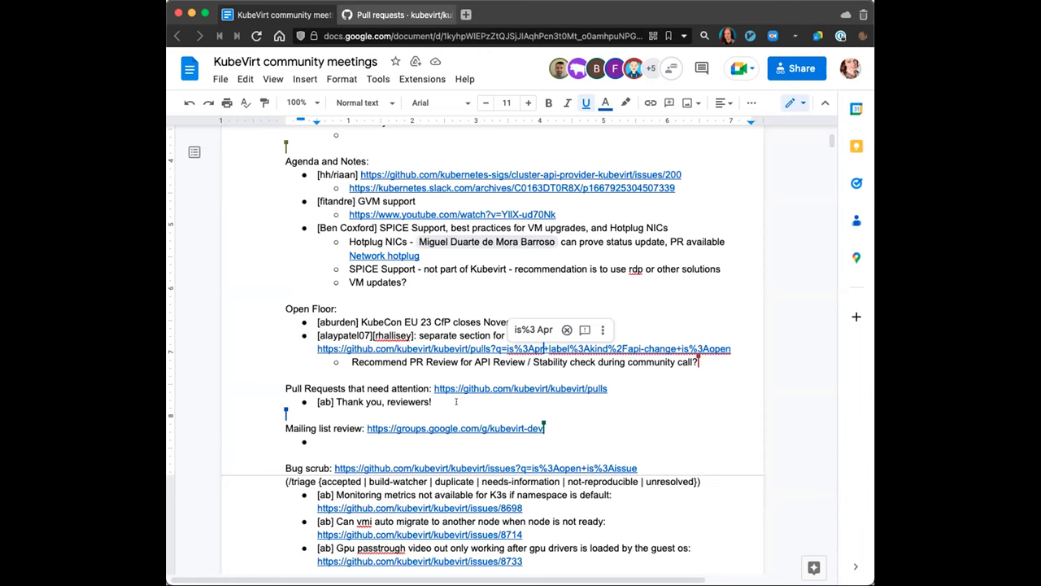
{"action": "scroll", "coordinate": [455, 401], "scroll_direction": "down", "scroll_amount": 3}
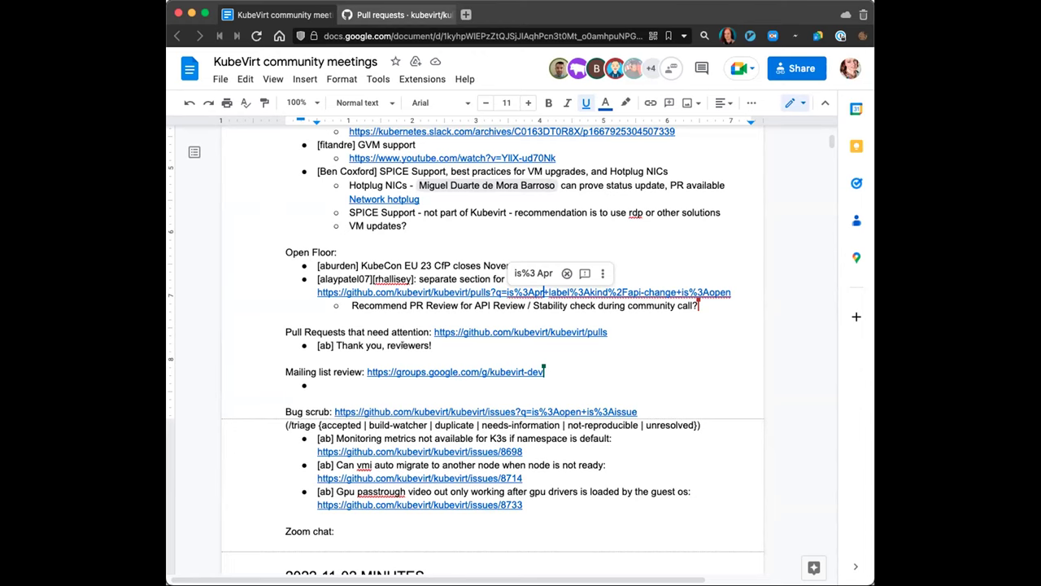
{"action": "left_click", "coordinate": [432, 345]}
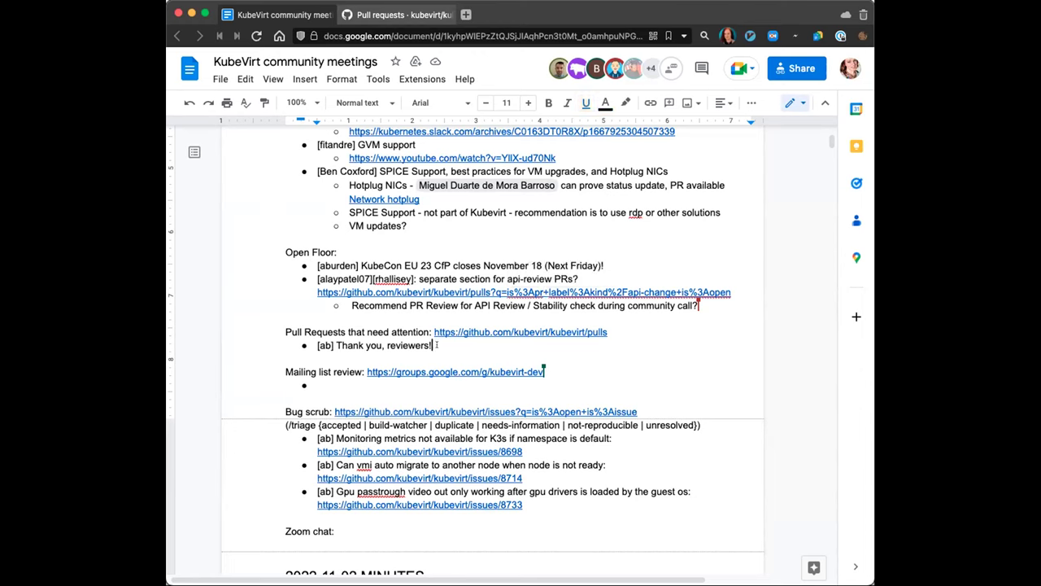
{"action": "left_click_drag", "start_coordinate": [436, 345], "coordinate": [432, 345]}
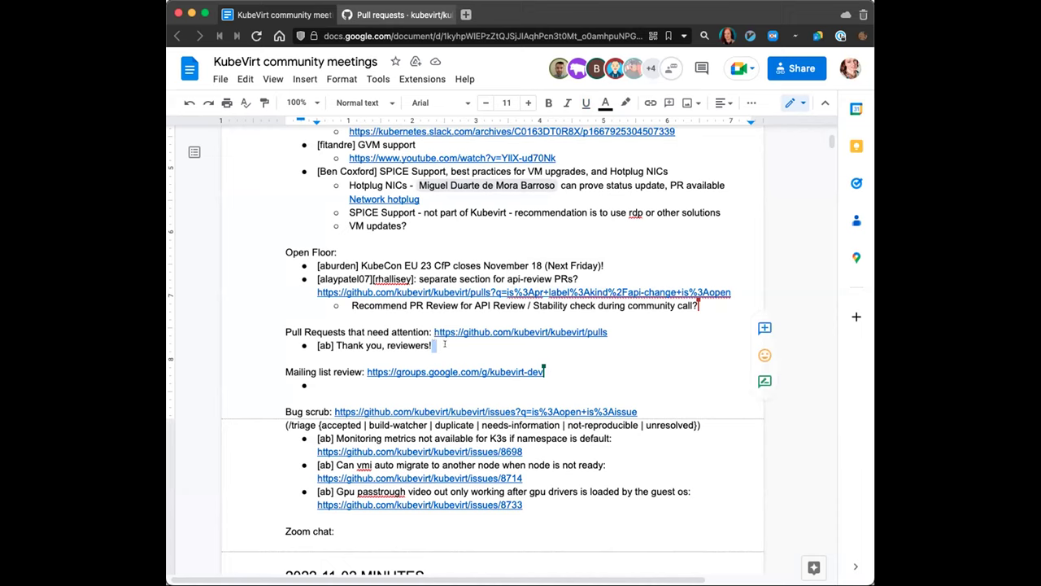
{"action": "left_click", "coordinate": [444, 344]}
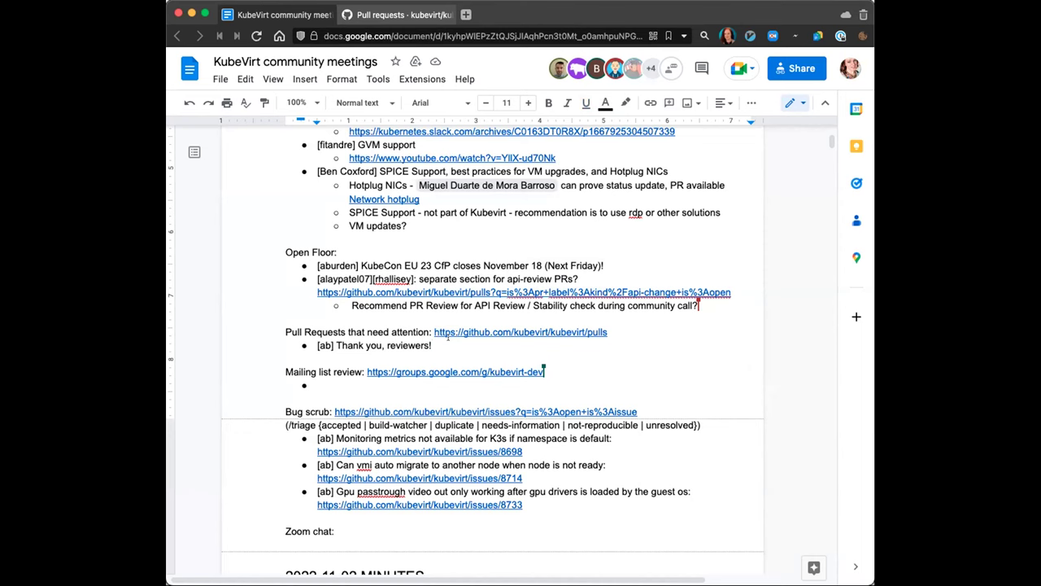
{"action": "scroll", "coordinate": [447, 335], "scroll_direction": "down", "scroll_amount": 2}
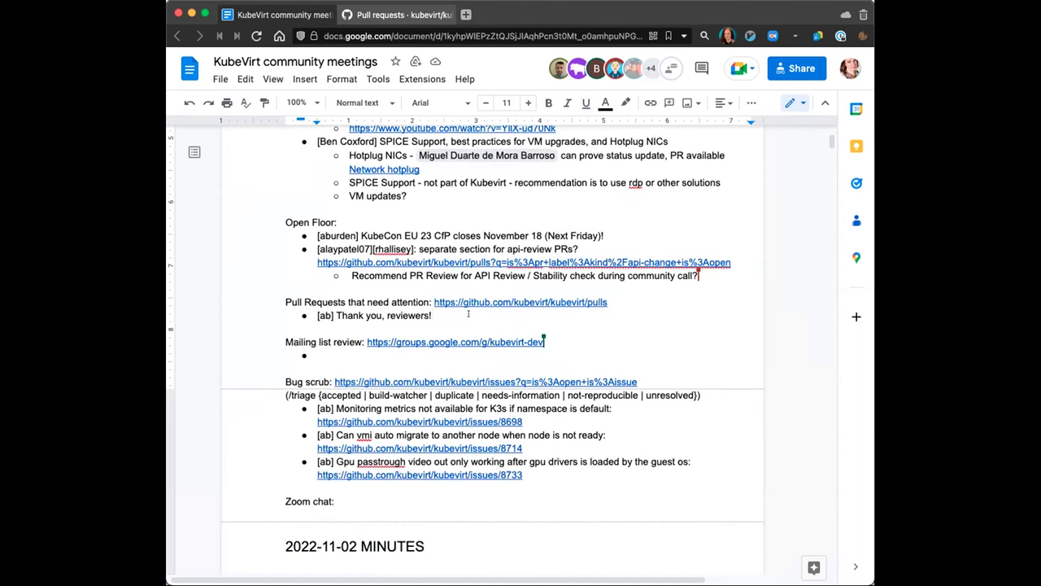
{"action": "scroll", "coordinate": [468, 314], "scroll_direction": "up", "scroll_amount": 3}
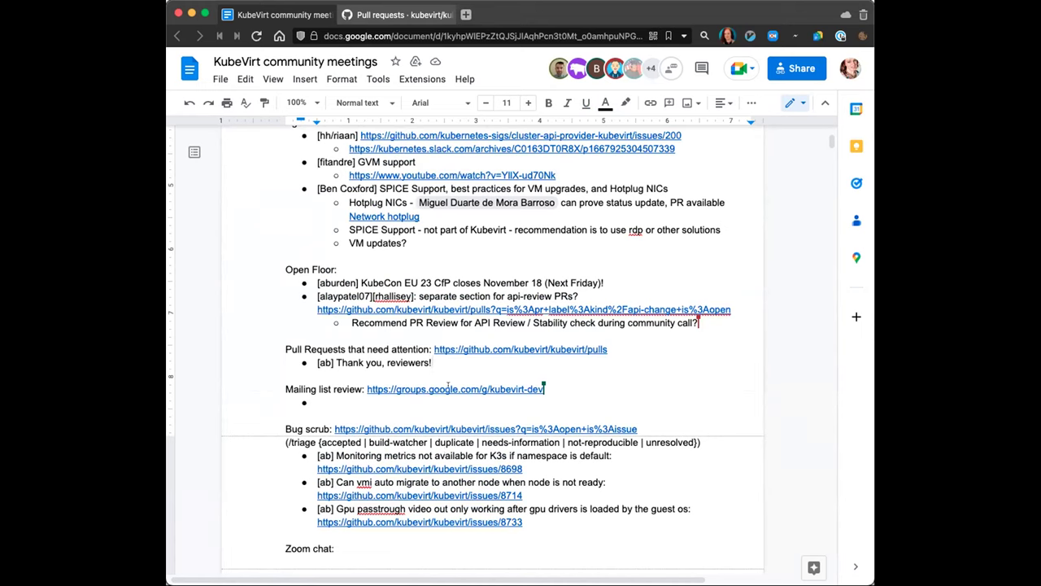
Open the kubevirt-dev mailing list from the Mailing list review section, close the pull requests page, and widen the browser window
{"action": "left_click", "coordinate": [448, 388]}
{"action": "left_click", "coordinate": [454, 409]}
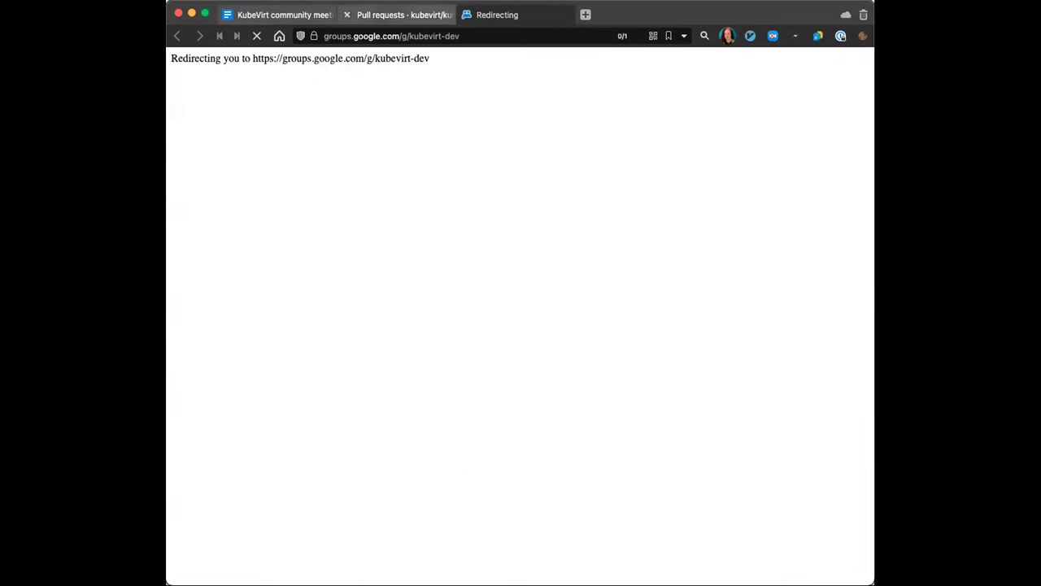
{"action": "left_click", "coordinate": [450, 15]}
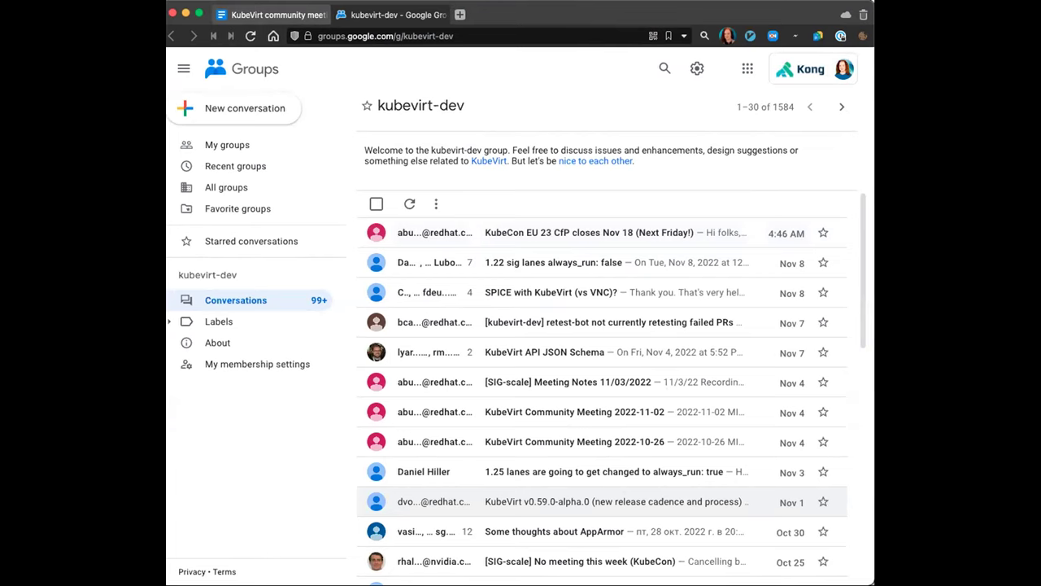
{"action": "key", "text": "ctrl+alt+Return"}
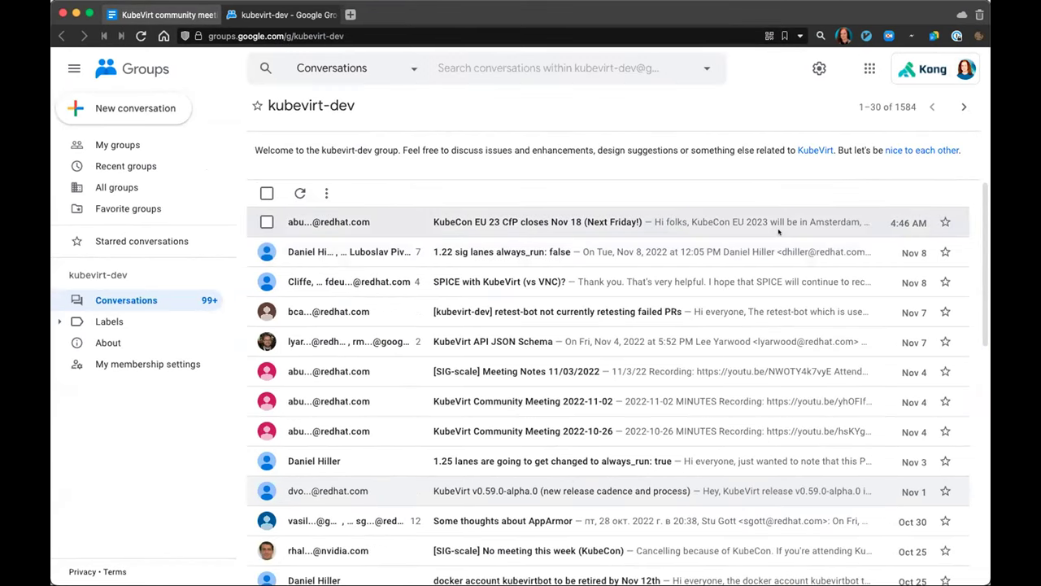
Check the "1.22 sig lanes always_run: false" and "retest-bot not currently retesting failed PRs" conversations, returning to the conversation list after each
{"action": "scroll", "coordinate": [779, 232], "scroll_direction": "down", "scroll_amount": 1}
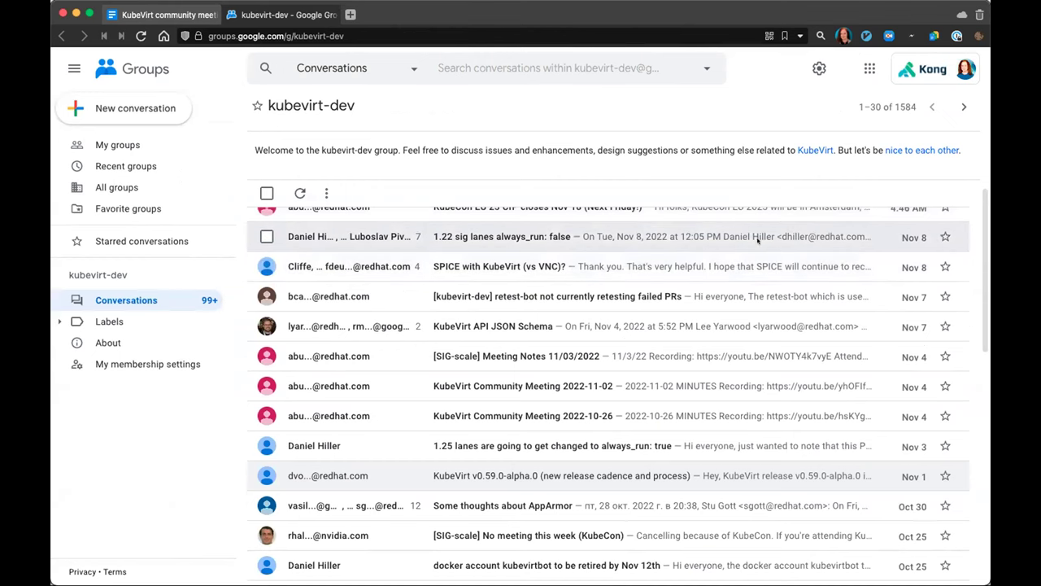
{"action": "left_click", "coordinate": [589, 239]}
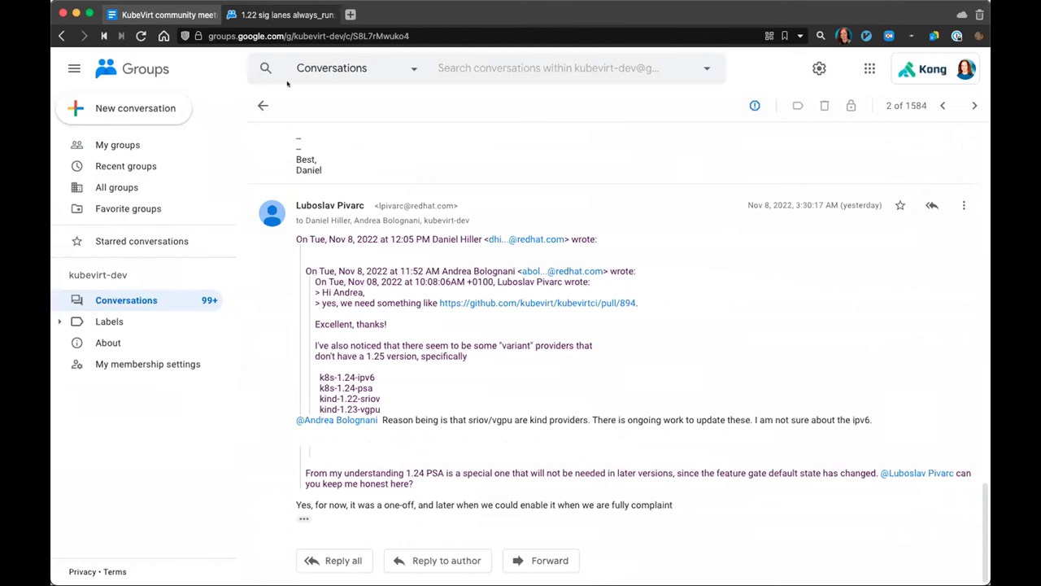
{"action": "left_click", "coordinate": [263, 106]}
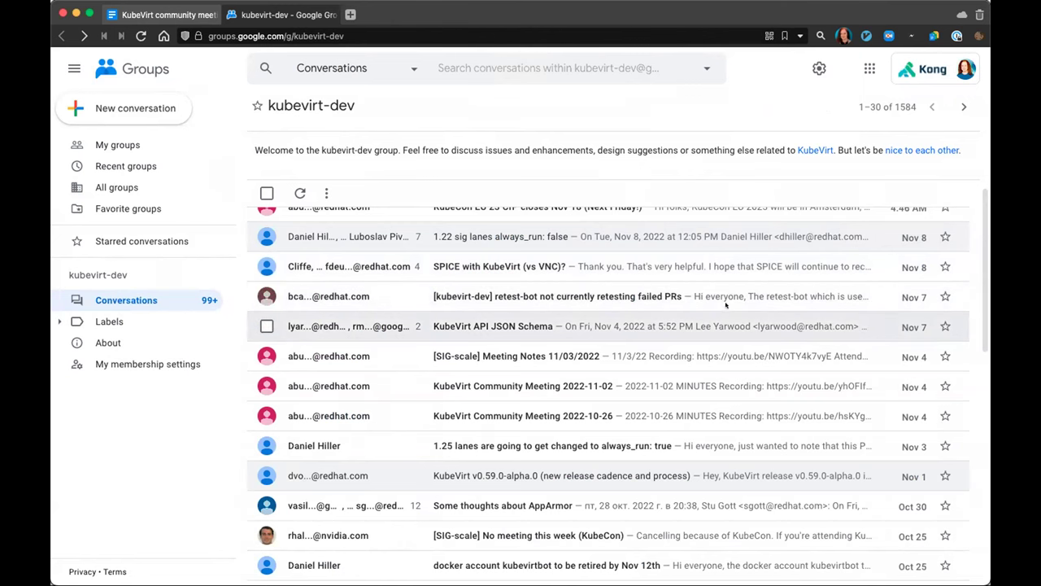
{"action": "left_click", "coordinate": [716, 301]}
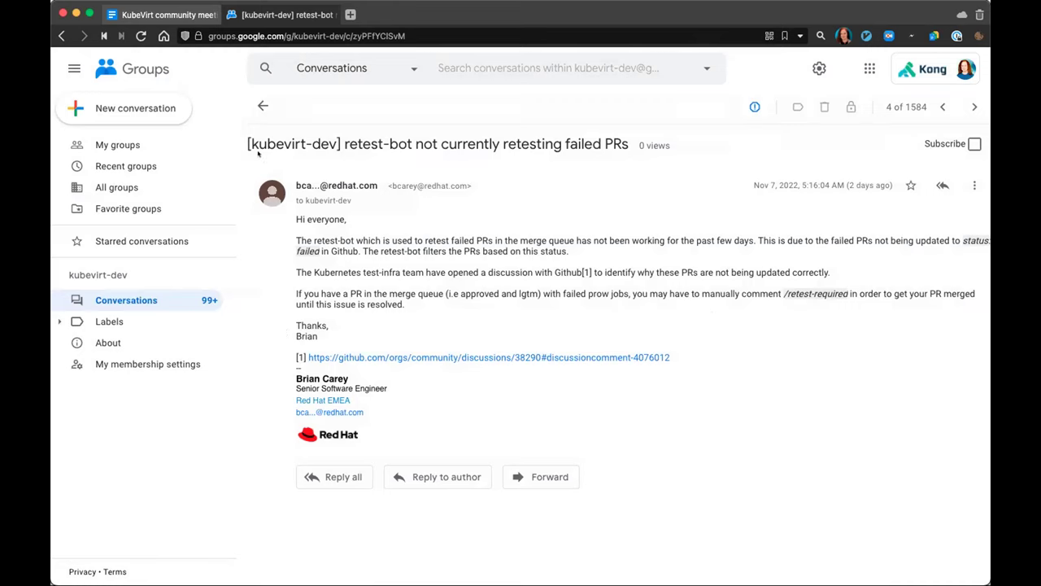
{"action": "left_click", "coordinate": [263, 105]}
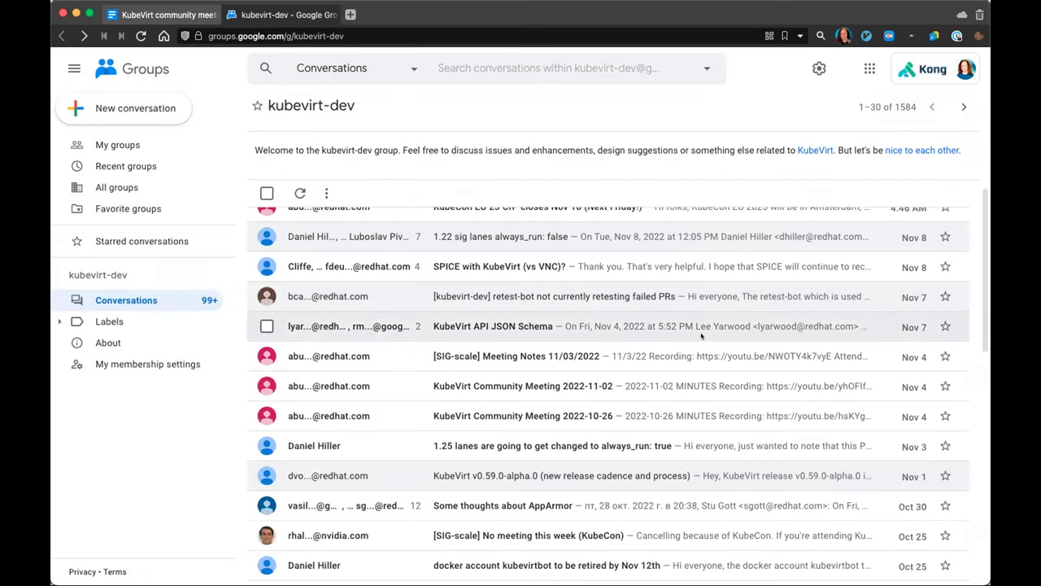
Open the "KubeVirt API JSON Schema" conversation and skim the original message and its reply
{"action": "left_click", "coordinate": [700, 329]}
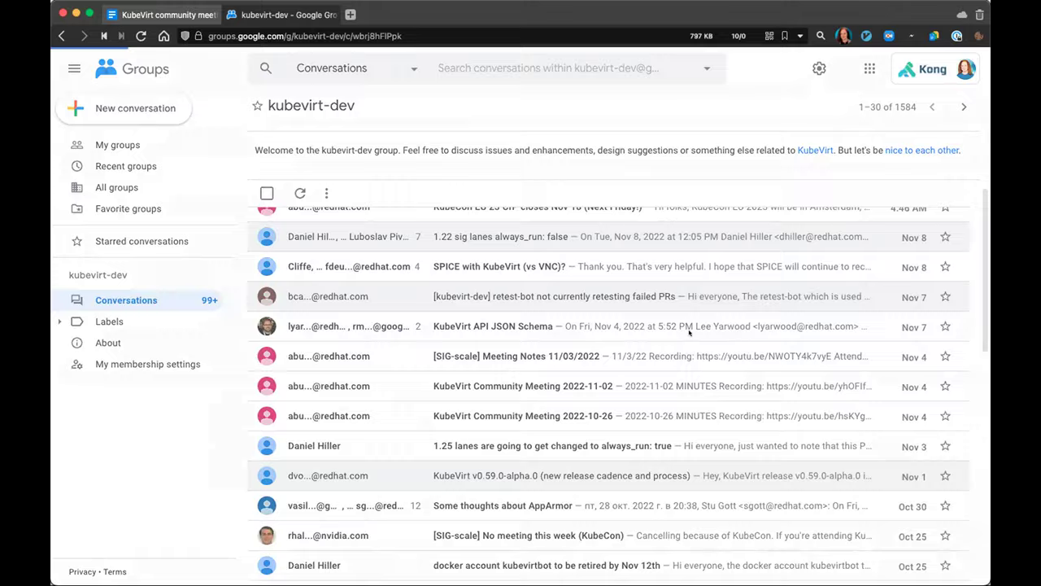
{"action": "scroll", "coordinate": [672, 324], "scroll_direction": "down", "scroll_amount": 7}
{"action": "scroll", "coordinate": [669, 326], "scroll_direction": "up", "scroll_amount": 3}
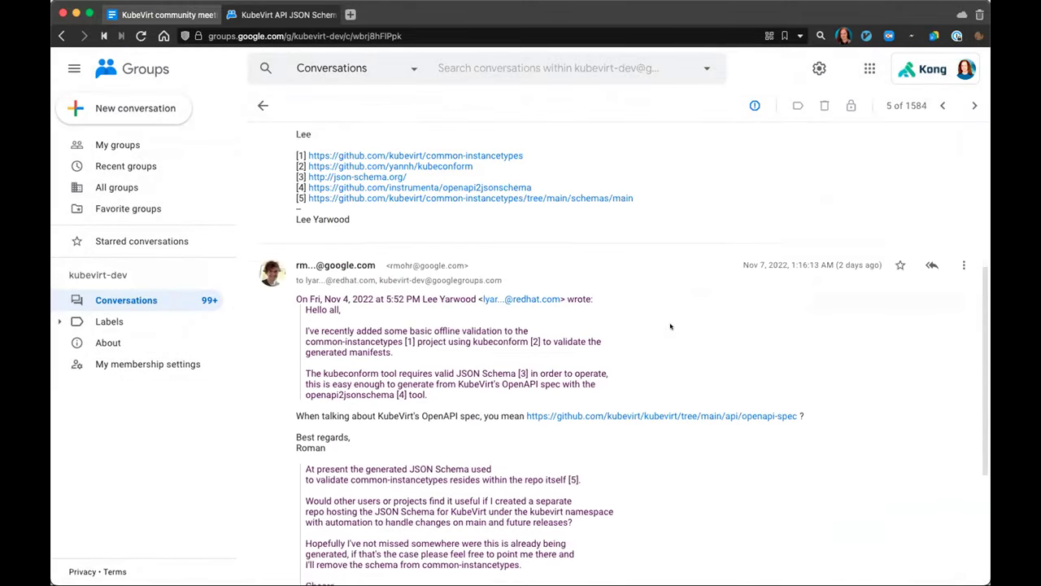
{"action": "scroll", "coordinate": [669, 327], "scroll_direction": "up", "scroll_amount": 4}
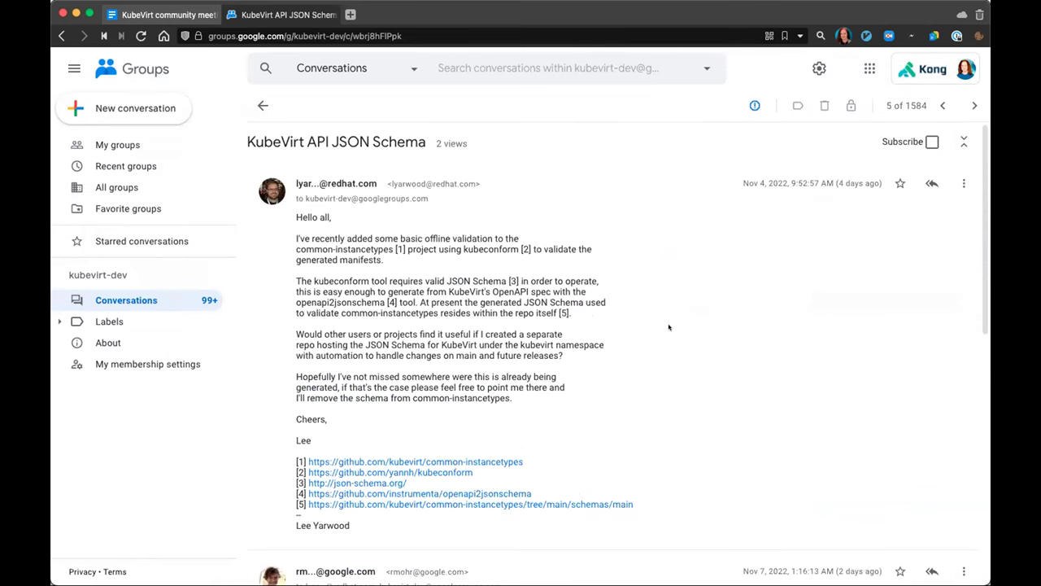
Highlight the question about hosting the JSON Schema under the kubevirt namespace with automation, and read the reply about the OpenAPI spec
{"action": "left_click_drag", "start_coordinate": [495, 355], "coordinate": [326, 342]}
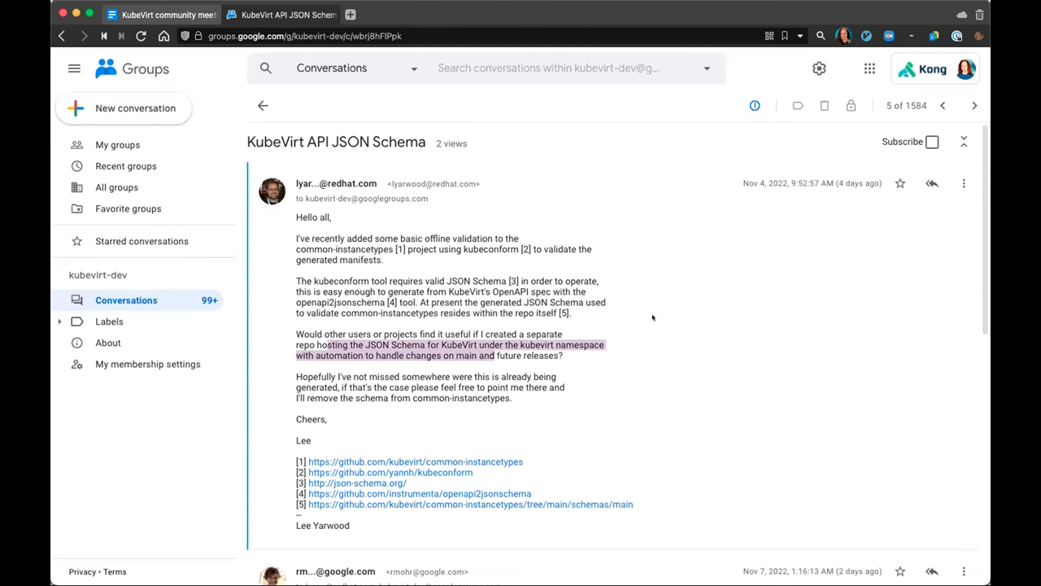
{"action": "scroll", "coordinate": [653, 317], "scroll_direction": "down", "scroll_amount": 7}
{"action": "scroll", "coordinate": [652, 322], "scroll_direction": "up", "scroll_amount": 3}
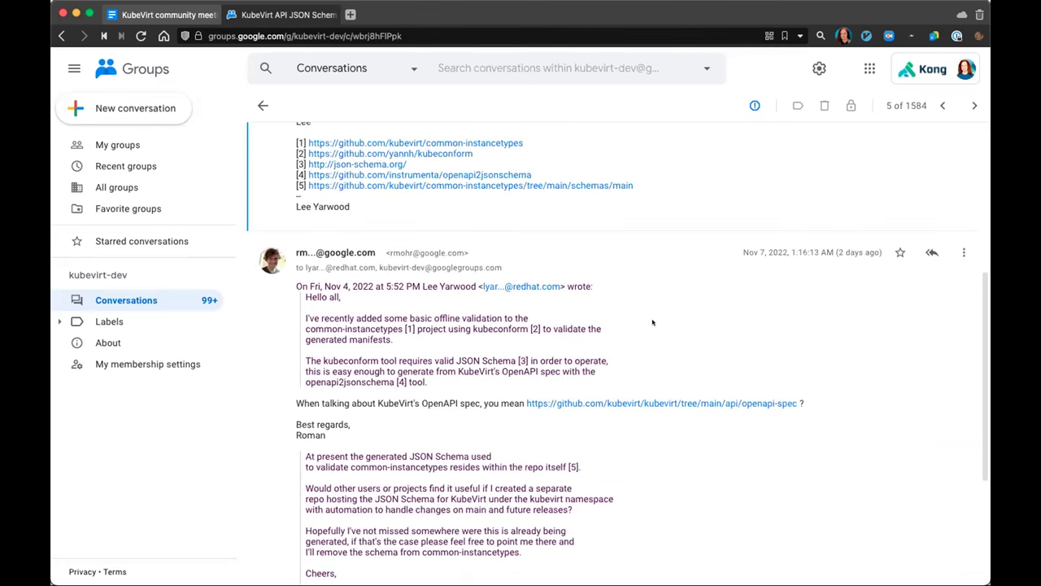
{"action": "scroll", "coordinate": [652, 322], "scroll_direction": "down", "scroll_amount": 2}
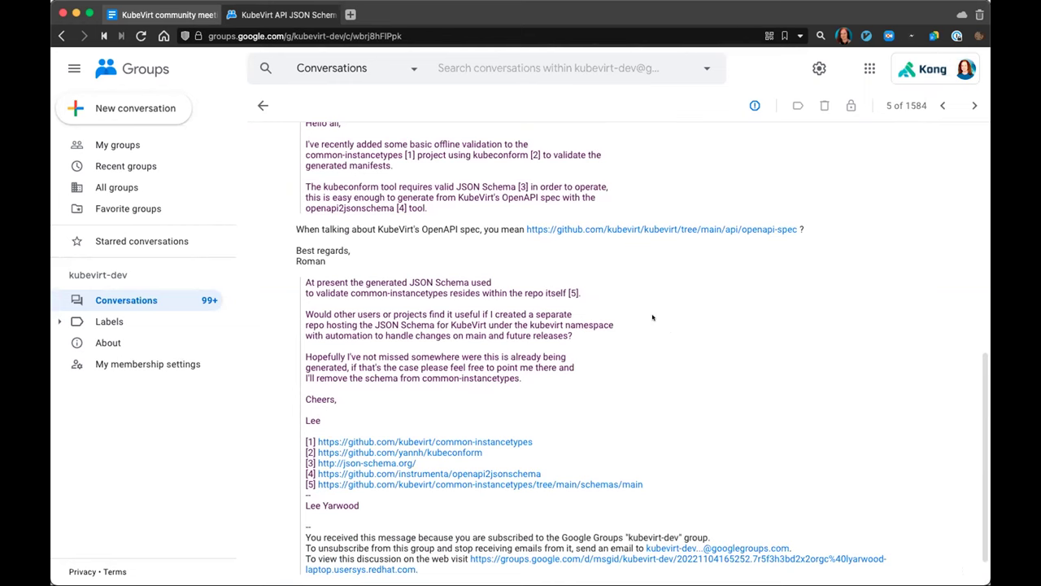
{"action": "scroll", "coordinate": [652, 317], "scroll_direction": "down", "scroll_amount": 1}
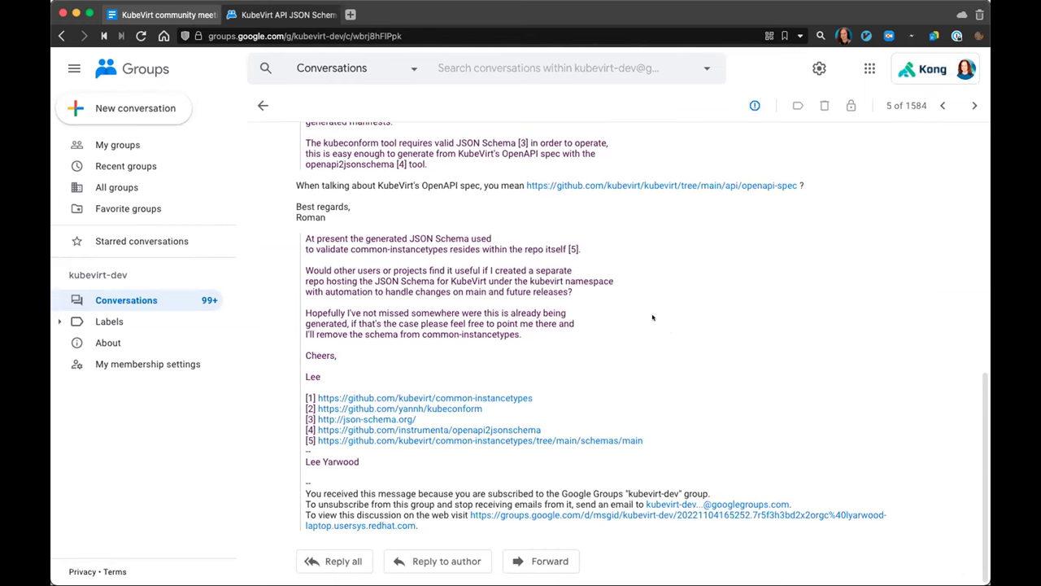
{"action": "scroll", "coordinate": [652, 322], "scroll_direction": "up", "scroll_amount": 10}
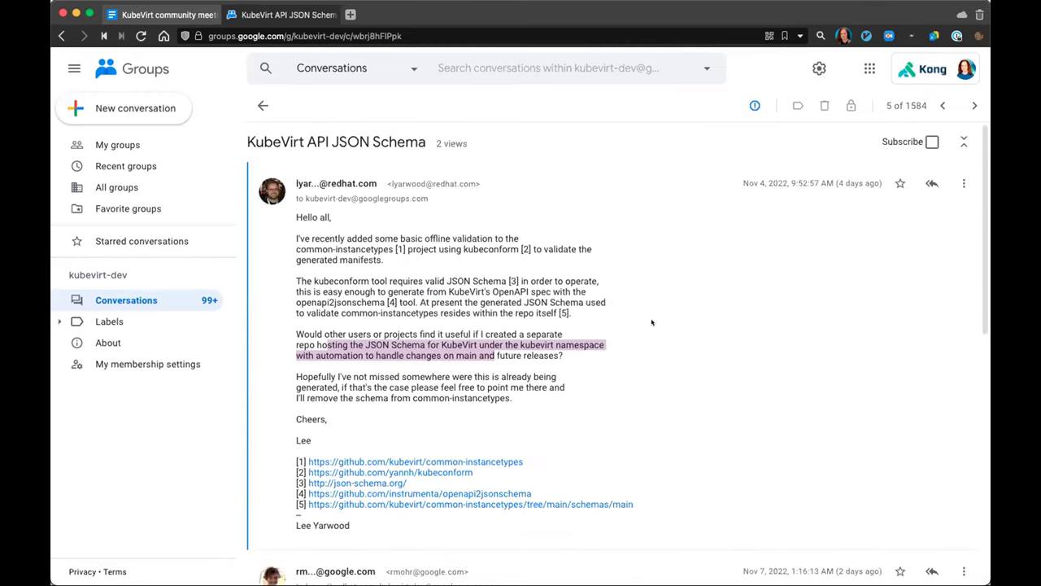
{"action": "left_click_drag", "start_coordinate": [579, 352], "coordinate": [329, 345]}
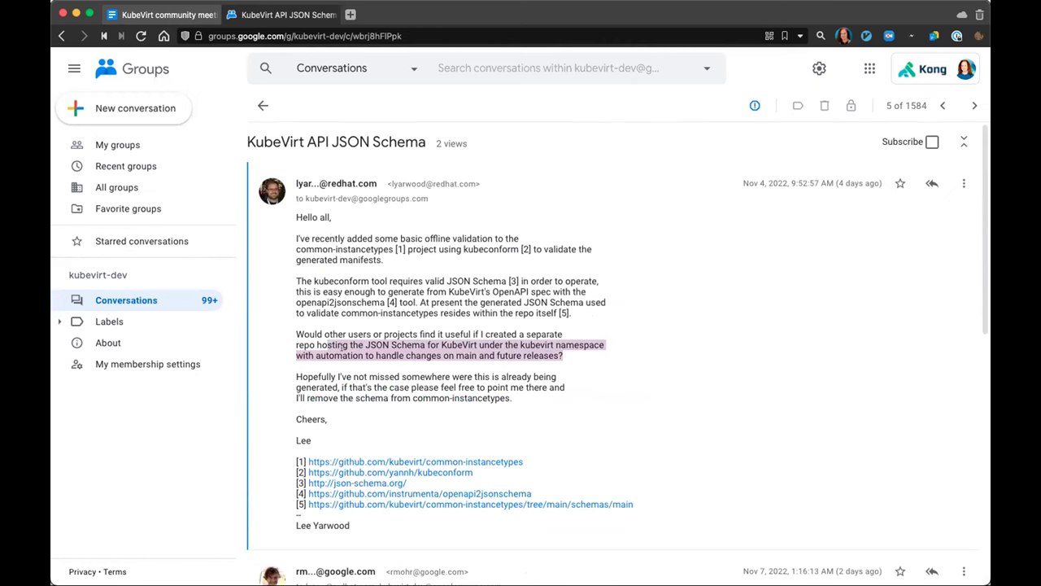
{"action": "scroll", "coordinate": [328, 346], "scroll_direction": "down", "scroll_amount": 8}
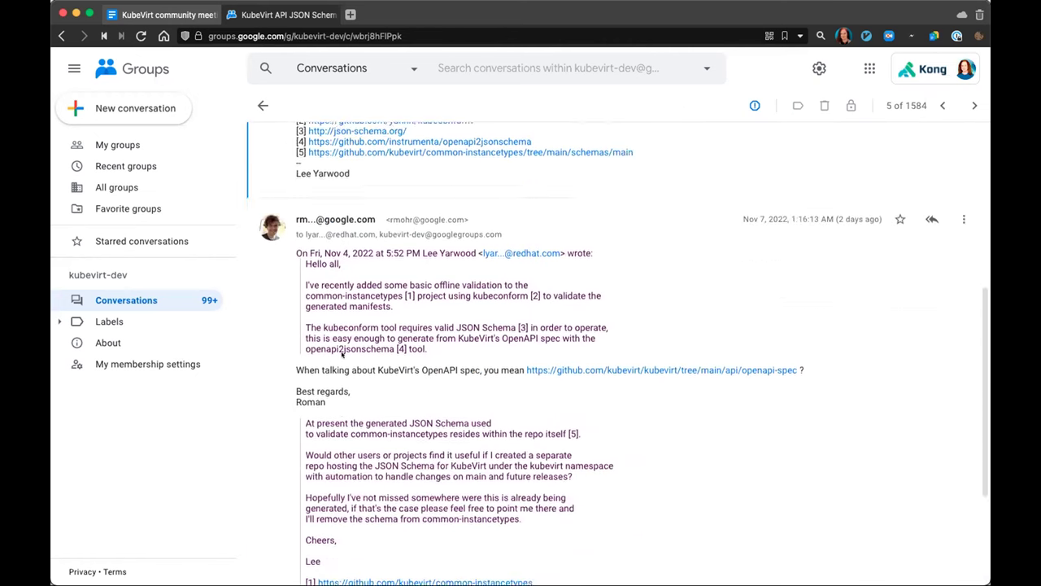
{"action": "scroll", "coordinate": [341, 353], "scroll_direction": "down", "scroll_amount": 2}
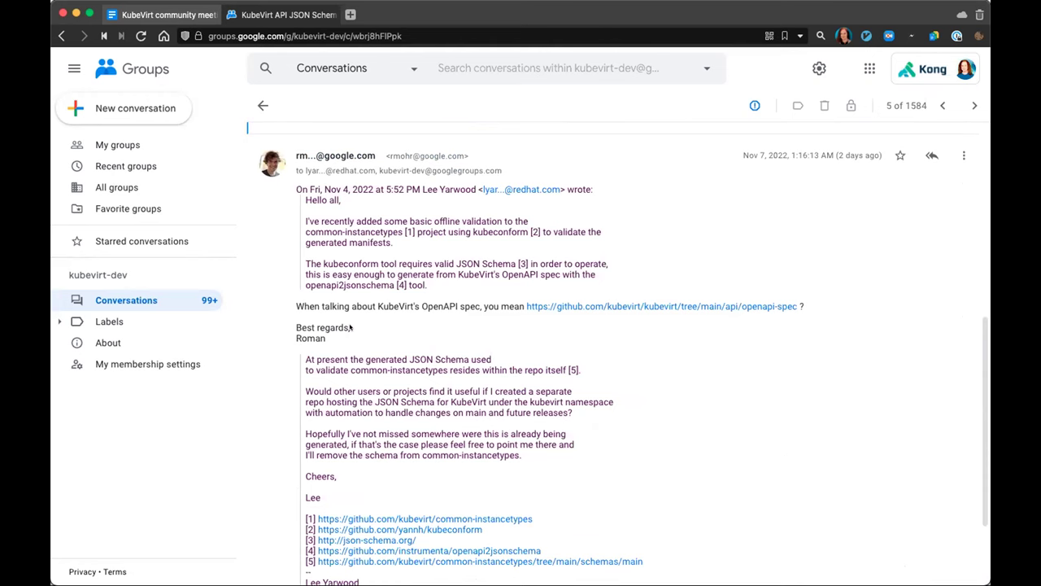
{"action": "scroll", "coordinate": [351, 327], "scroll_direction": "up", "scroll_amount": 10}
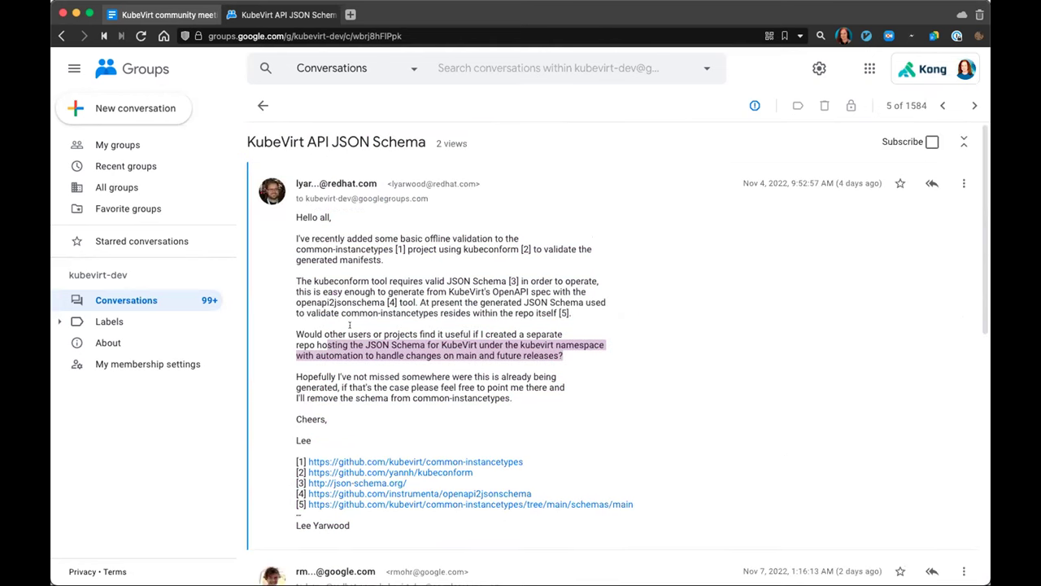
Leave the JSON Schema conversation, close the mailing list page, and open issue 8698 from the Bug scrub section of the meeting notes
{"action": "left_click", "coordinate": [262, 104]}
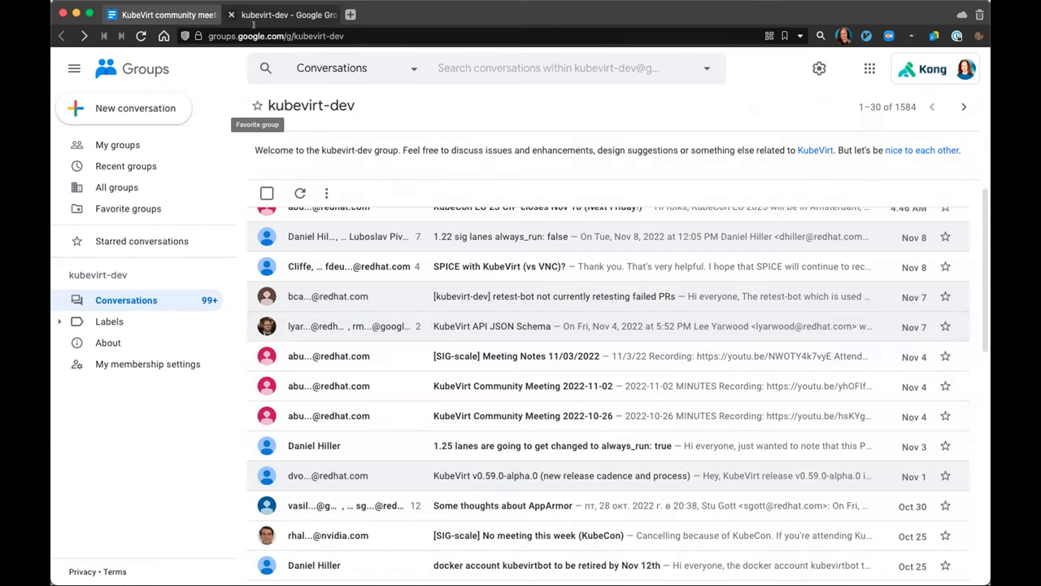
{"action": "left_click", "coordinate": [231, 15]}
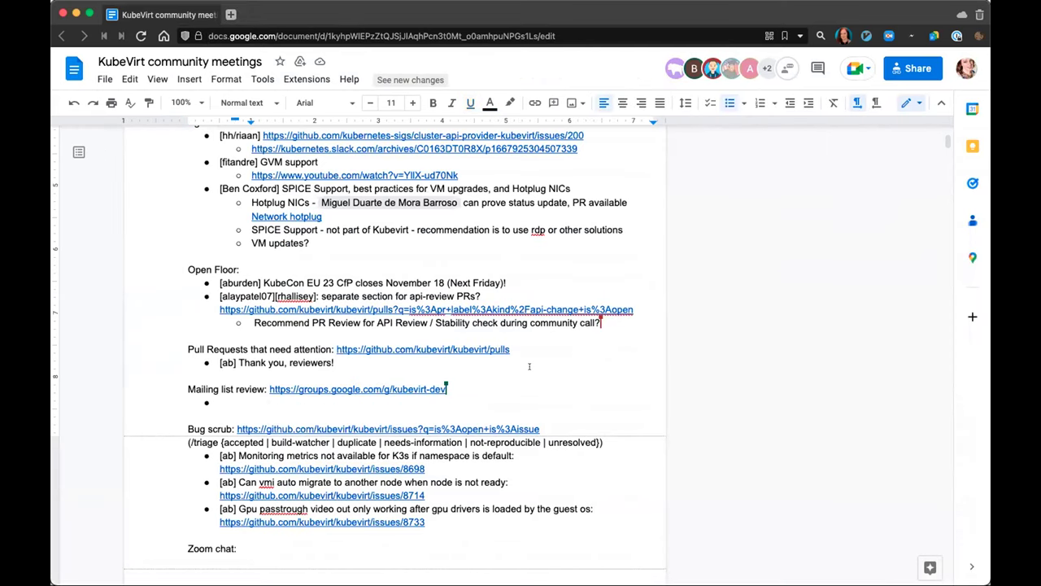
{"action": "scroll", "coordinate": [299, 317], "scroll_direction": "down", "scroll_amount": 3}
{"action": "left_click", "coordinate": [301, 319]}
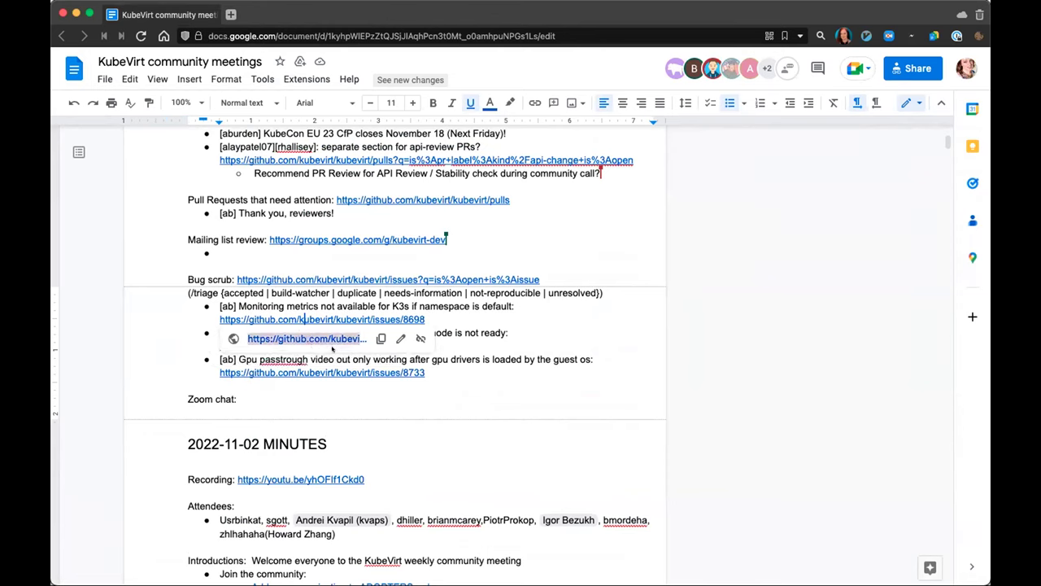
{"action": "left_click", "coordinate": [306, 340]}
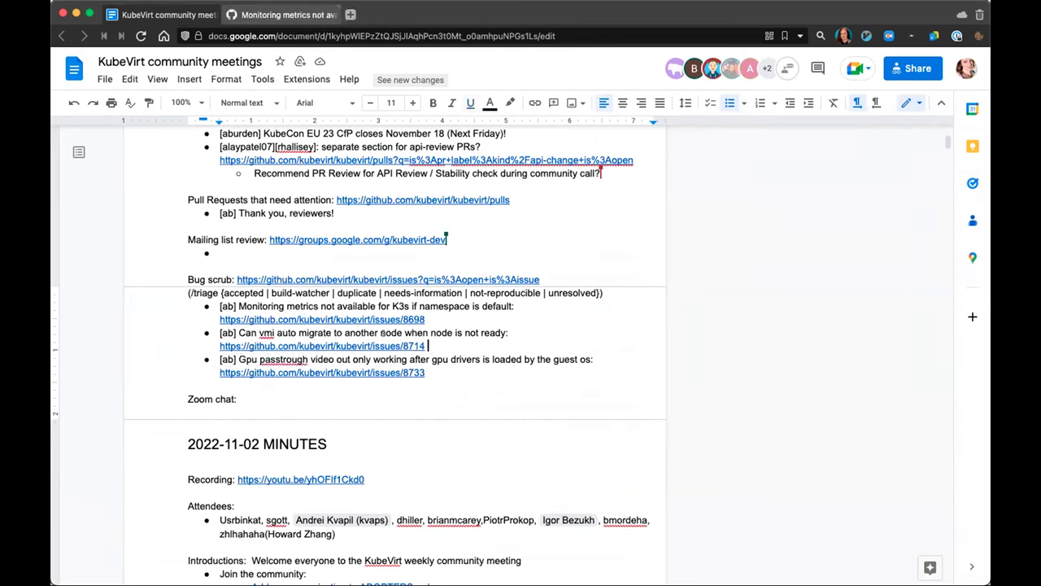
Open the other two Bug scrub issues, 8714 and 8733, from the meeting notes
{"action": "right_click", "coordinate": [334, 345]}
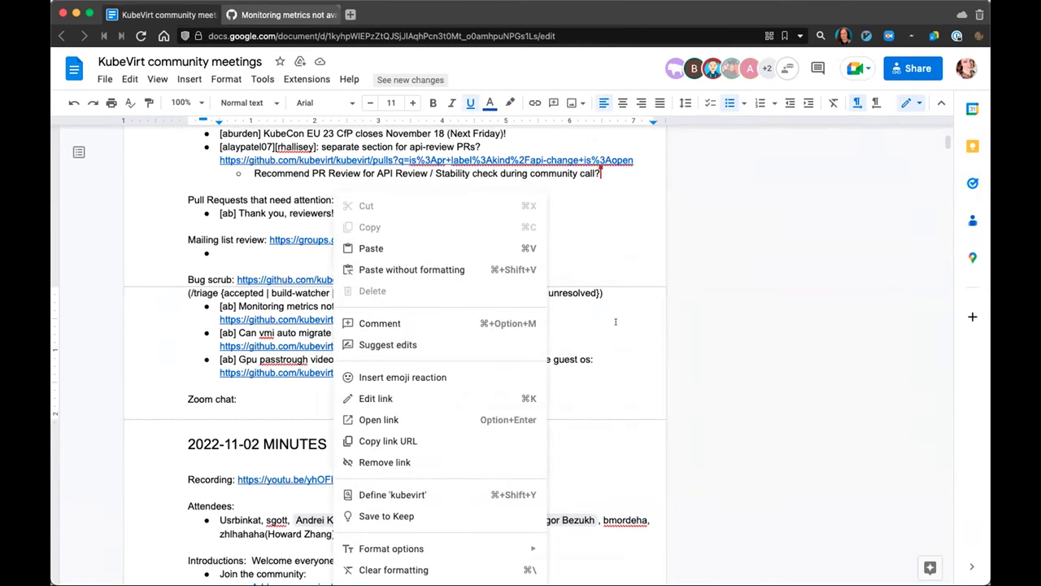
{"action": "key", "text": "Escape"}
{"action": "left_click", "coordinate": [278, 346]}
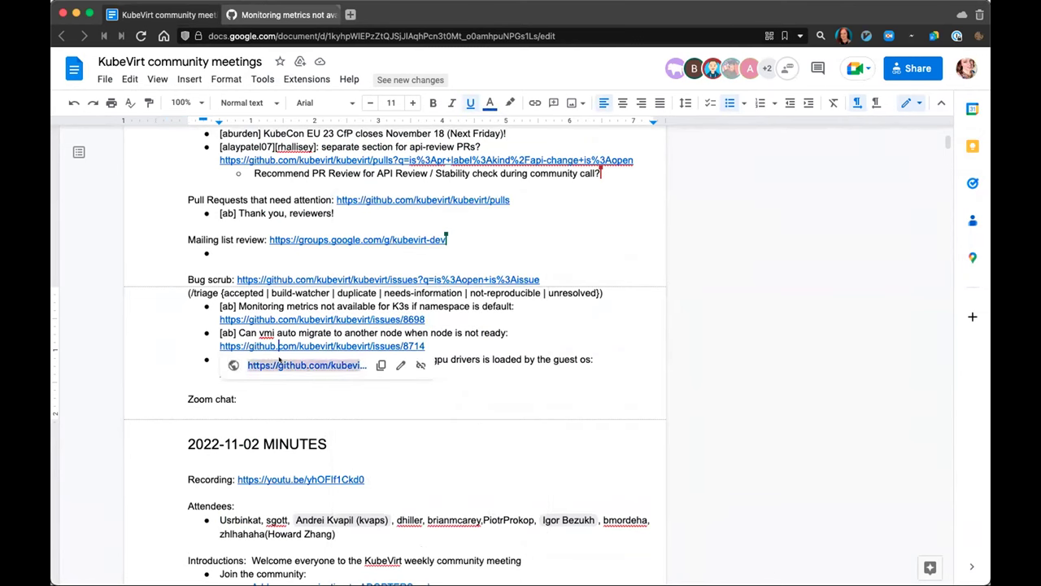
{"action": "left_click", "coordinate": [308, 366]}
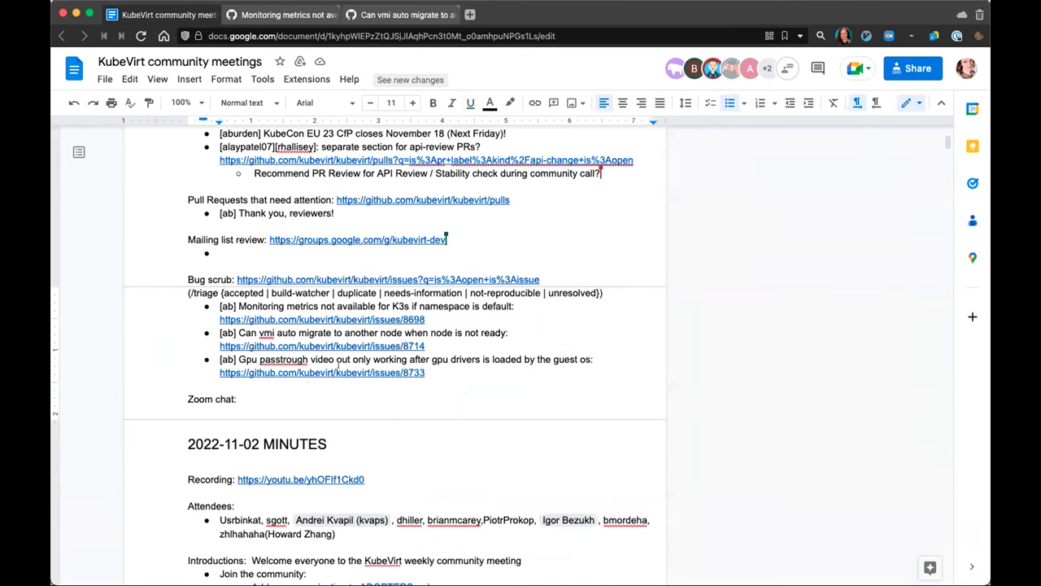
{"action": "left_click", "coordinate": [340, 372]}
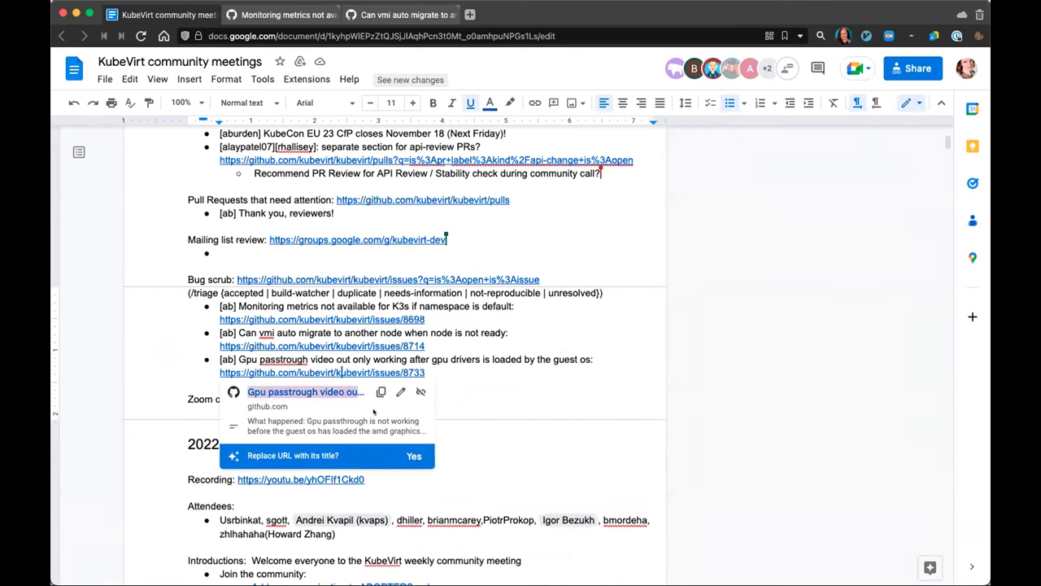
{"action": "left_click", "coordinate": [305, 391]}
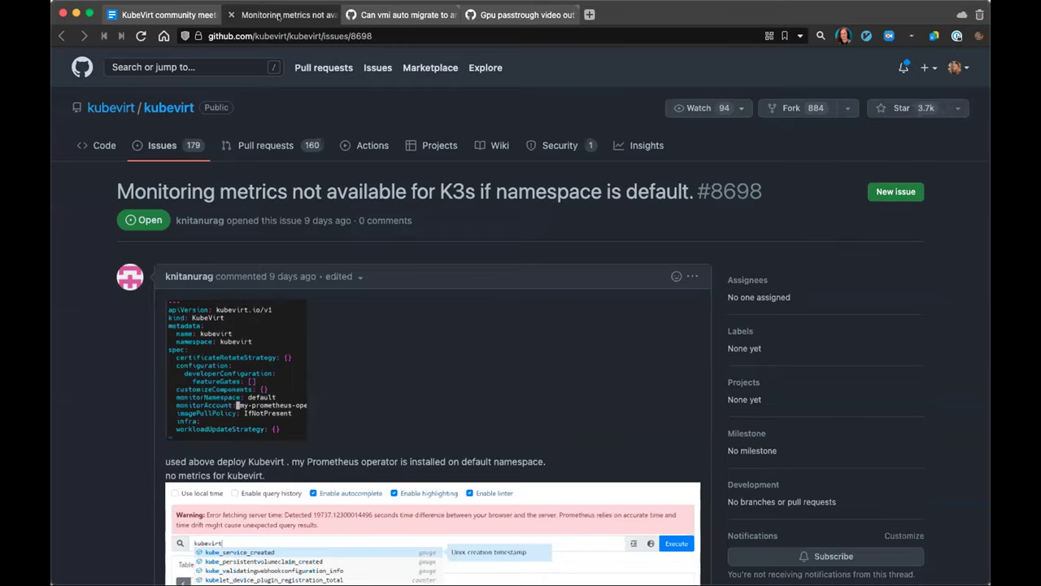
Read through issue #8698 about monitoring metrics not being available for K3s in the default namespace
{"action": "left_click", "coordinate": [280, 14]}
{"action": "scroll", "coordinate": [78, 385], "scroll_direction": "down", "scroll_amount": 10}
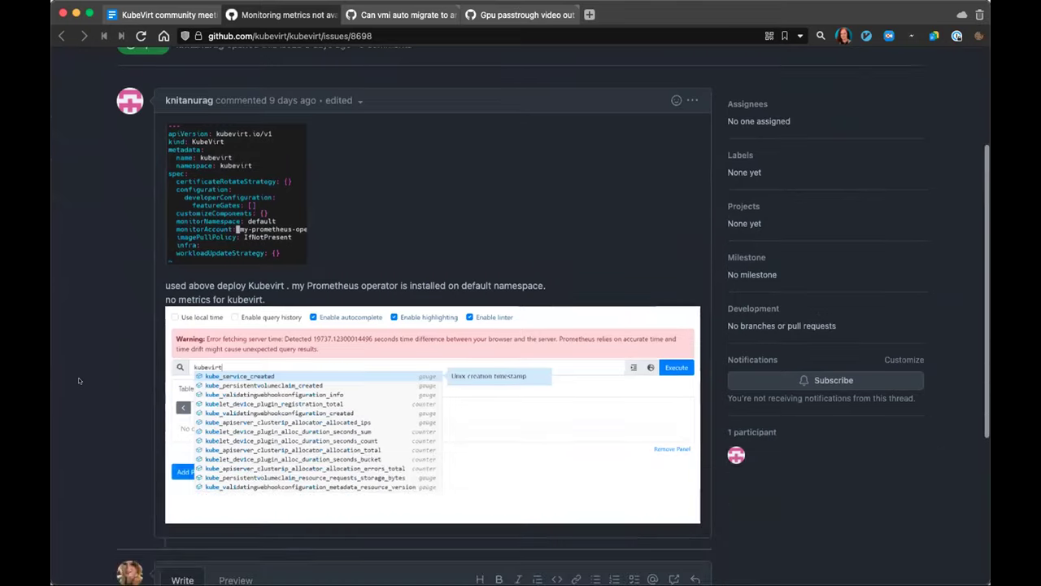
{"action": "scroll", "coordinate": [78, 385], "scroll_direction": "up", "scroll_amount": 10}
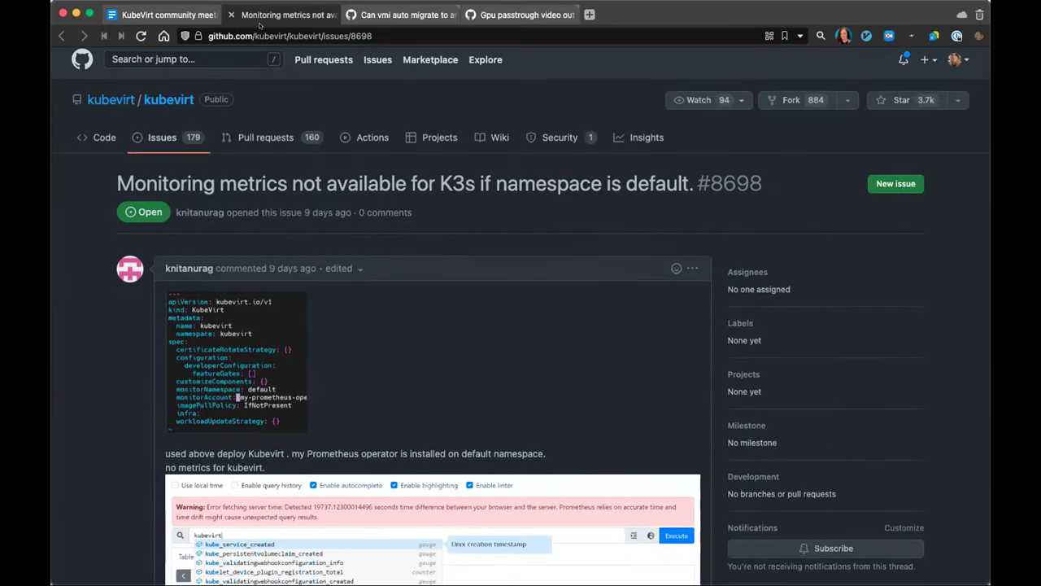
Duplicate the issue page and search the repository's open issues for "metrics"
{"action": "key", "text": "super+shift+k"}
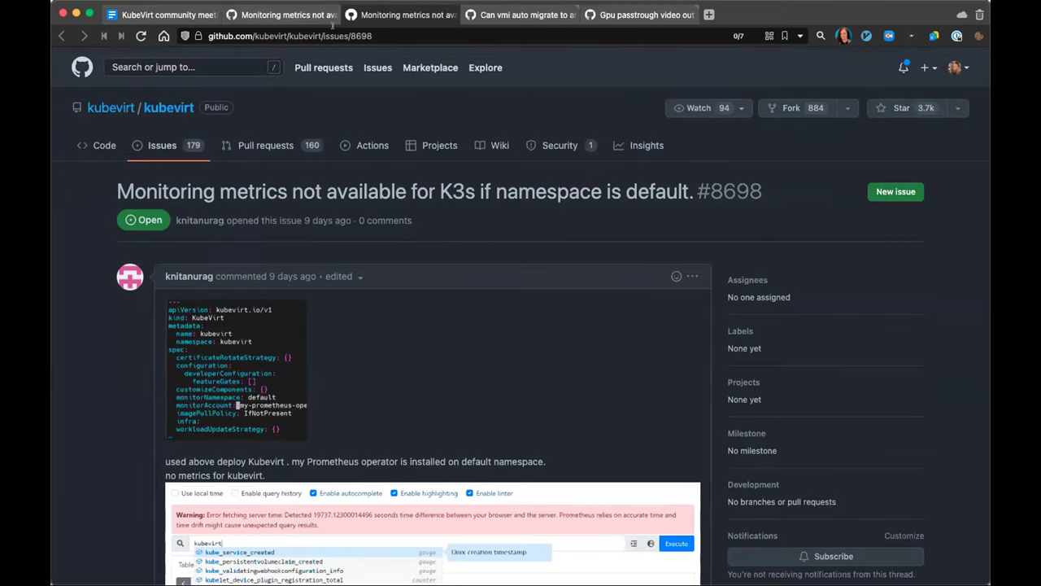
{"action": "left_click", "coordinate": [145, 145]}
{"action": "left_click", "coordinate": [369, 178]}
{"action": "type", "text": "metrics"}
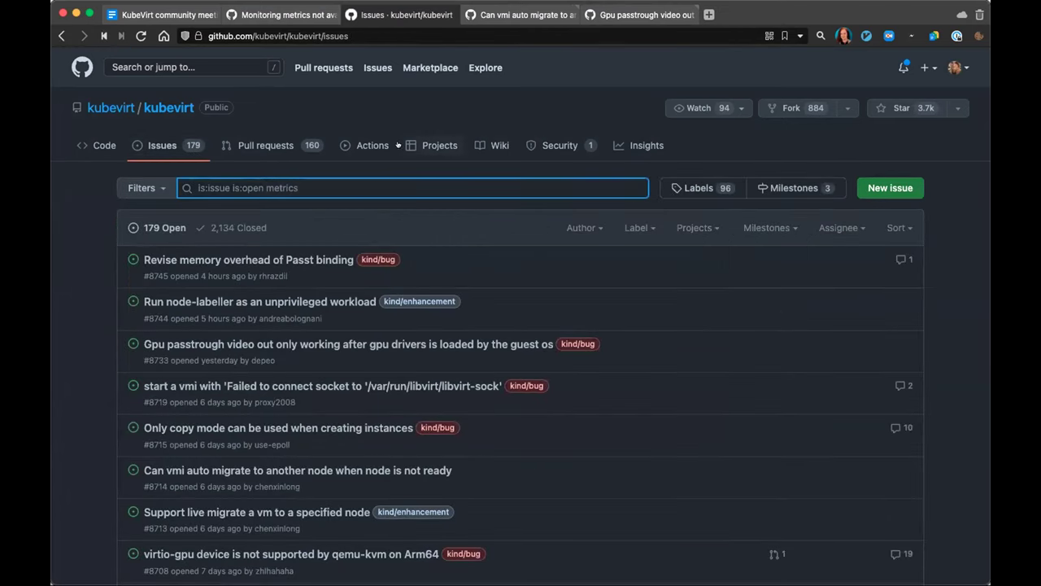
{"action": "key", "text": "Return"}
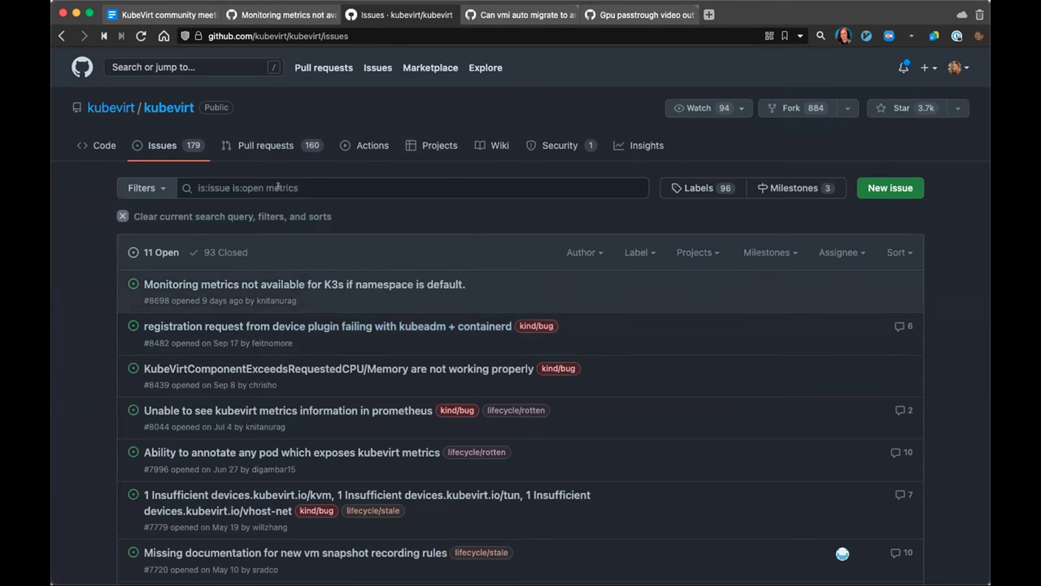
Open the issue "Unable to see kubevirt metrics information in prometheus" and read its description, reproduction steps and comments
{"action": "left_click", "coordinate": [312, 410]}
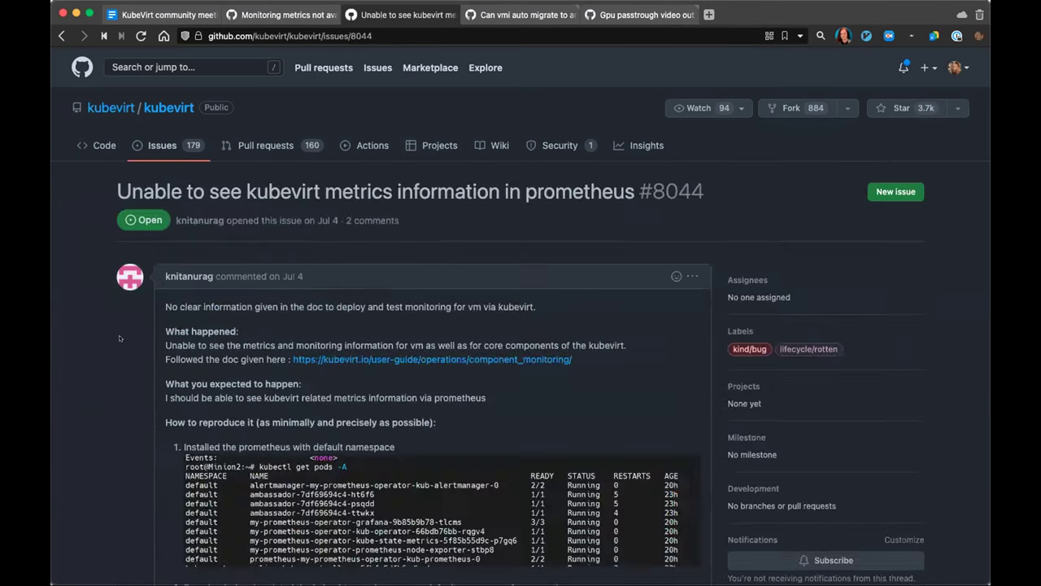
{"action": "scroll", "coordinate": [120, 339], "scroll_direction": "down", "scroll_amount": 5}
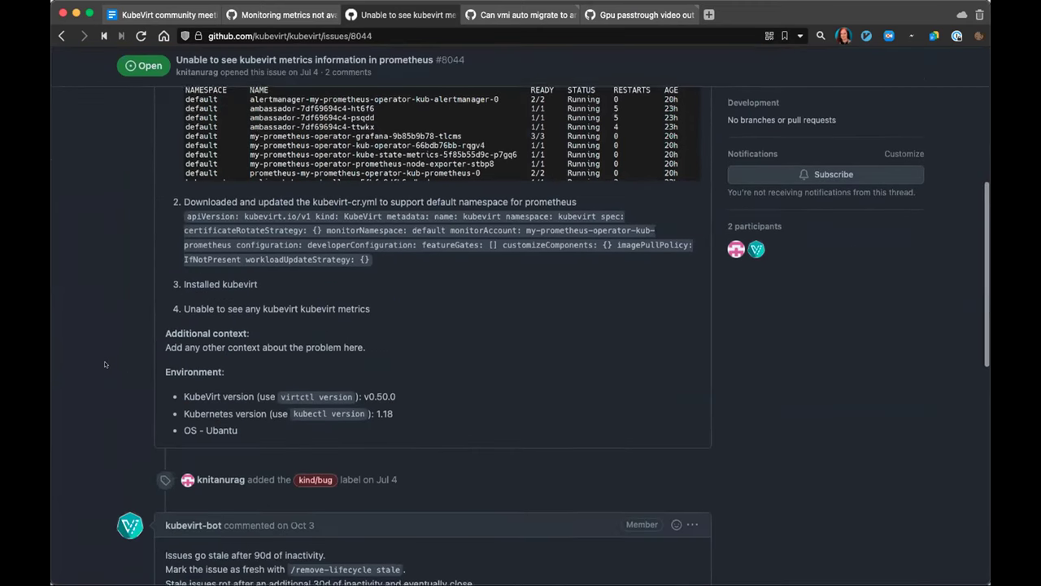
{"action": "scroll", "coordinate": [97, 358], "scroll_direction": "down", "scroll_amount": 7}
{"action": "scroll", "coordinate": [93, 355], "scroll_direction": "up", "scroll_amount": 15}
{"action": "scroll", "coordinate": [84, 366], "scroll_direction": "down", "scroll_amount": 4}
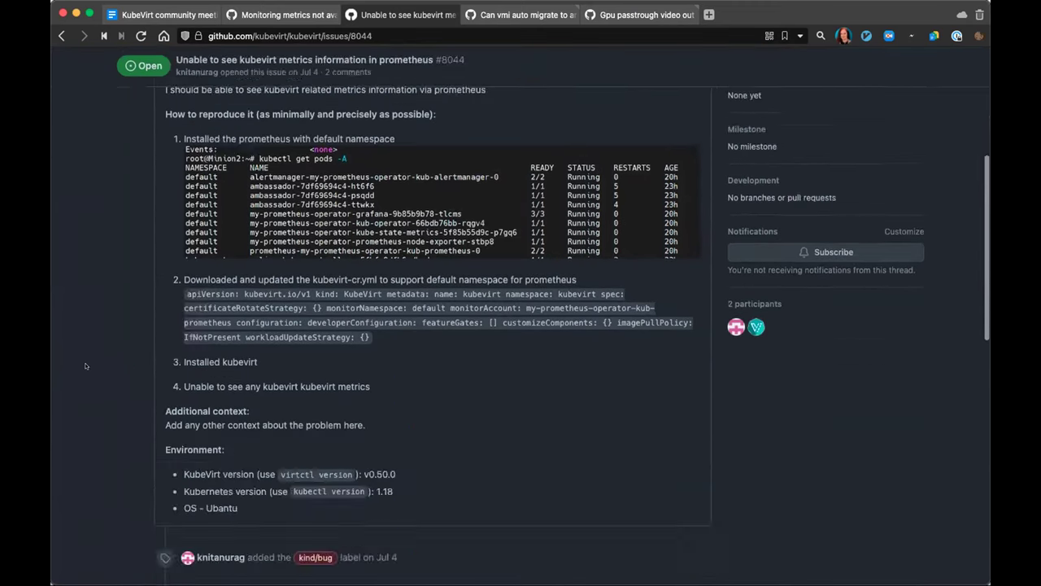
{"action": "scroll", "coordinate": [85, 367], "scroll_direction": "up", "scroll_amount": 3}
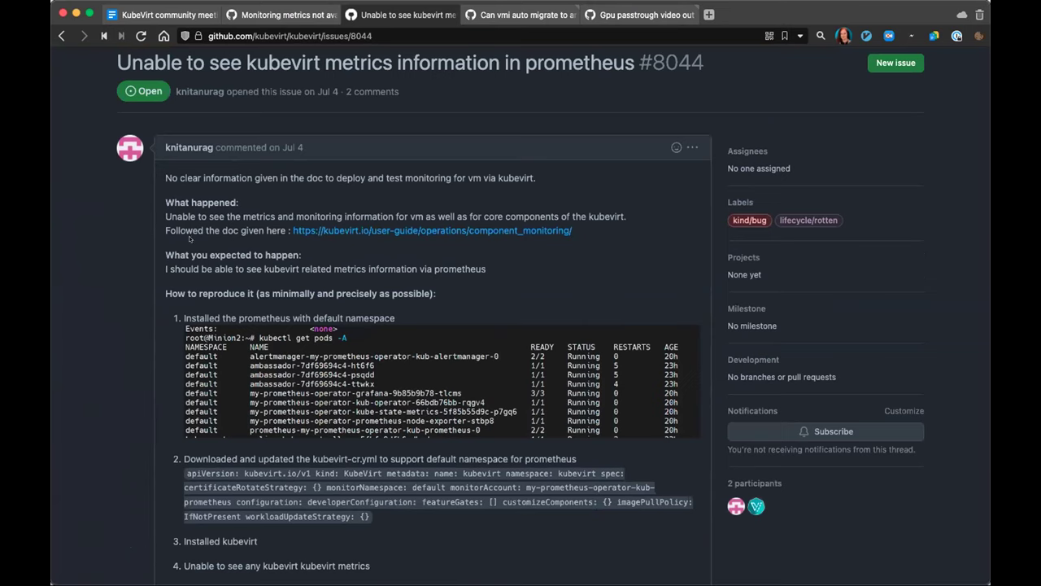
{"action": "left_click_drag", "start_coordinate": [243, 217], "coordinate": [652, 238]}
{"action": "left_click", "coordinate": [152, 265]}
Return to issue #8698 and compare its description with the Prometheus metrics issue
{"action": "left_click", "coordinate": [291, 10]}
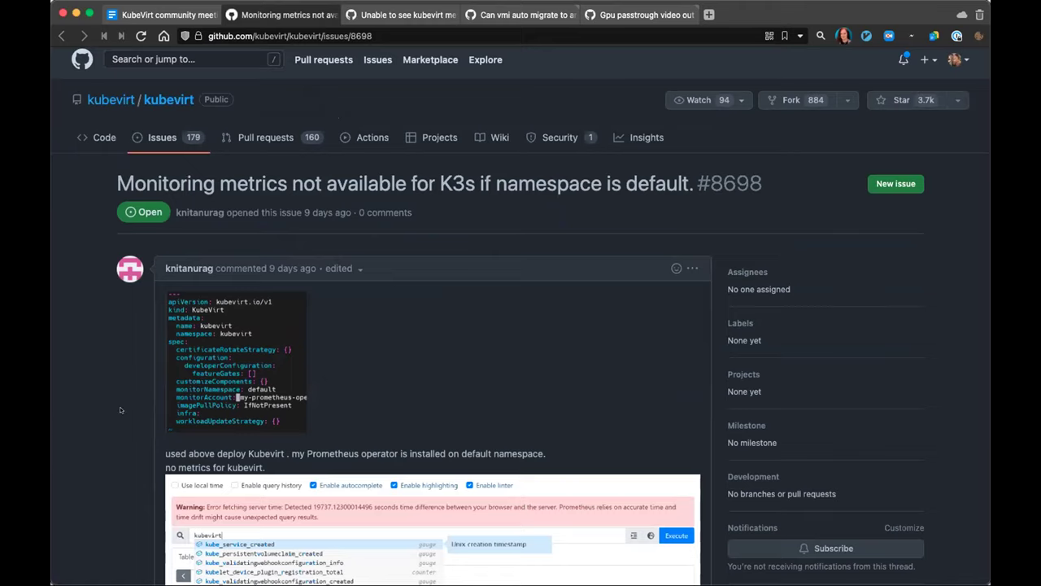
{"action": "scroll", "coordinate": [121, 408], "scroll_direction": "down", "scroll_amount": 10}
{"action": "scroll", "coordinate": [118, 410], "scroll_direction": "up", "scroll_amount": 10}
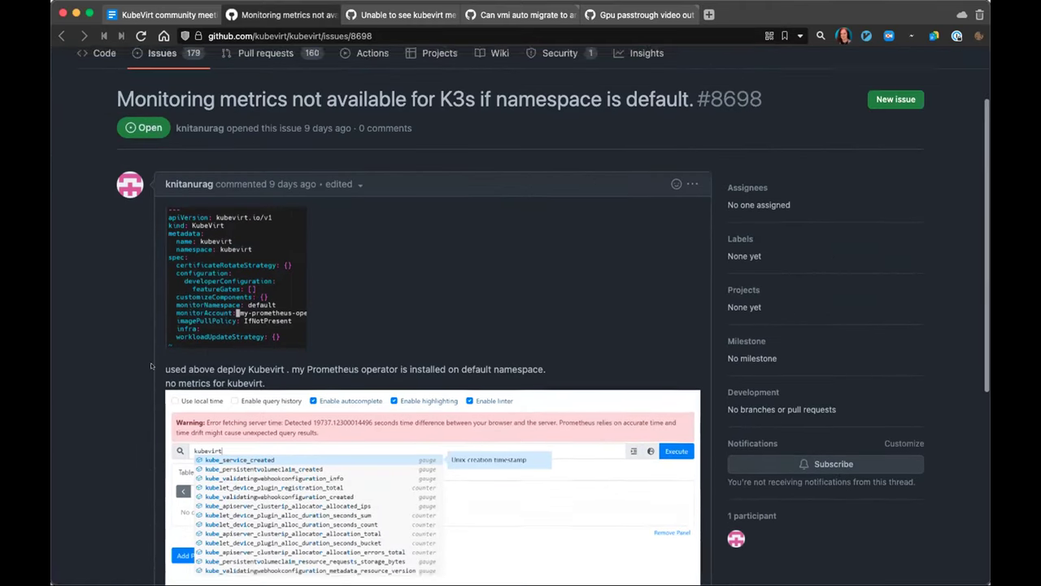
{"action": "left_click", "coordinate": [376, 14]}
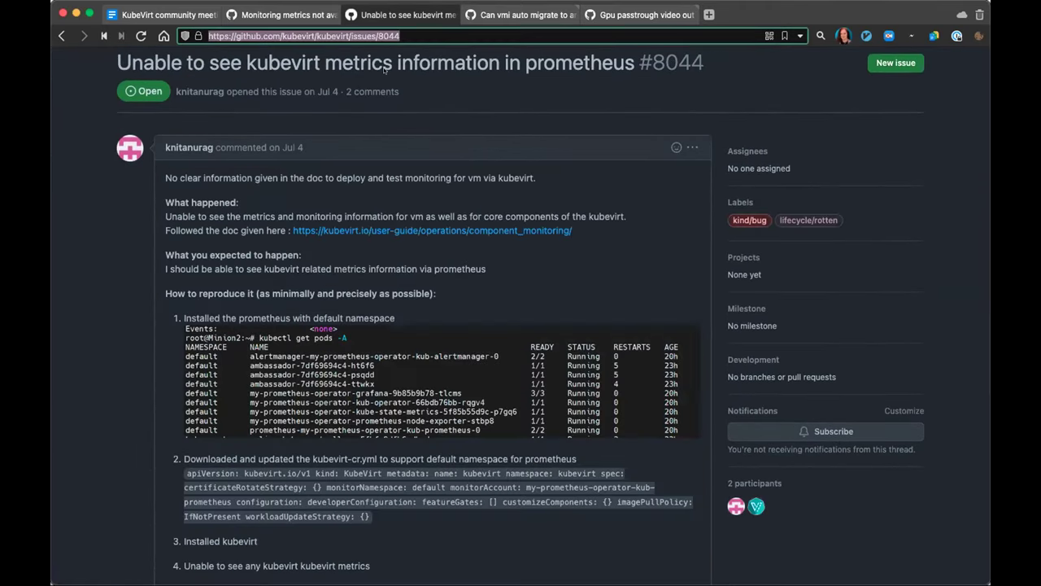
{"action": "left_click", "coordinate": [307, 7]}
{"action": "scroll", "coordinate": [233, 376], "scroll_direction": "down", "scroll_amount": 10}
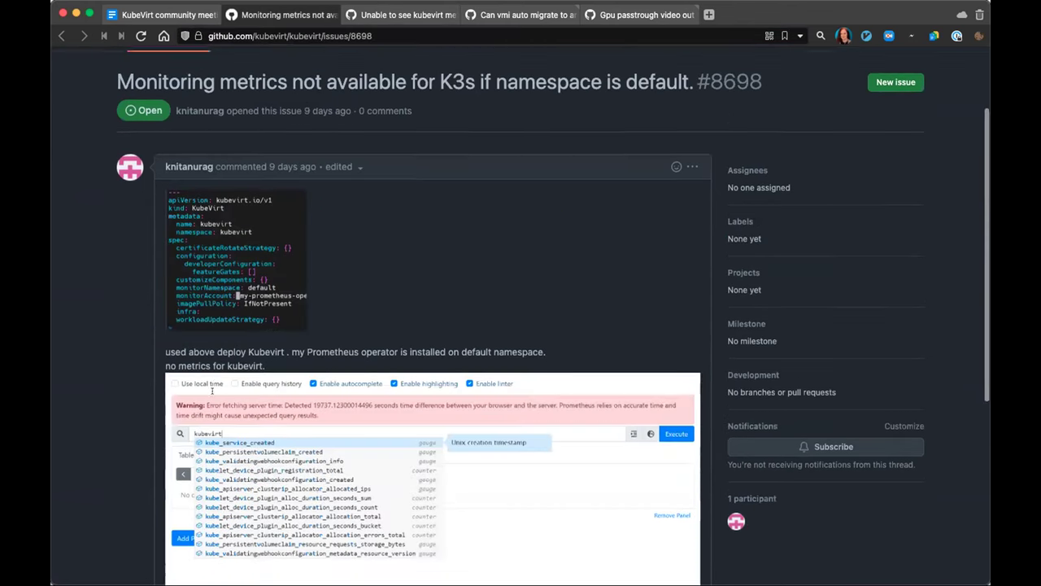
{"action": "type", "text": "Po"}
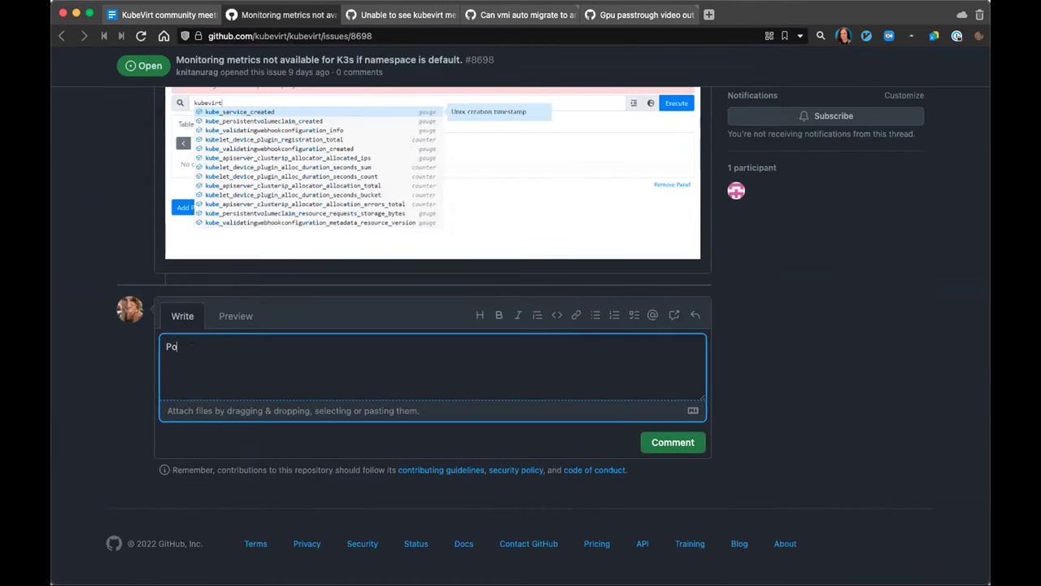
{"action": "type", "text": "ssibly related to "}
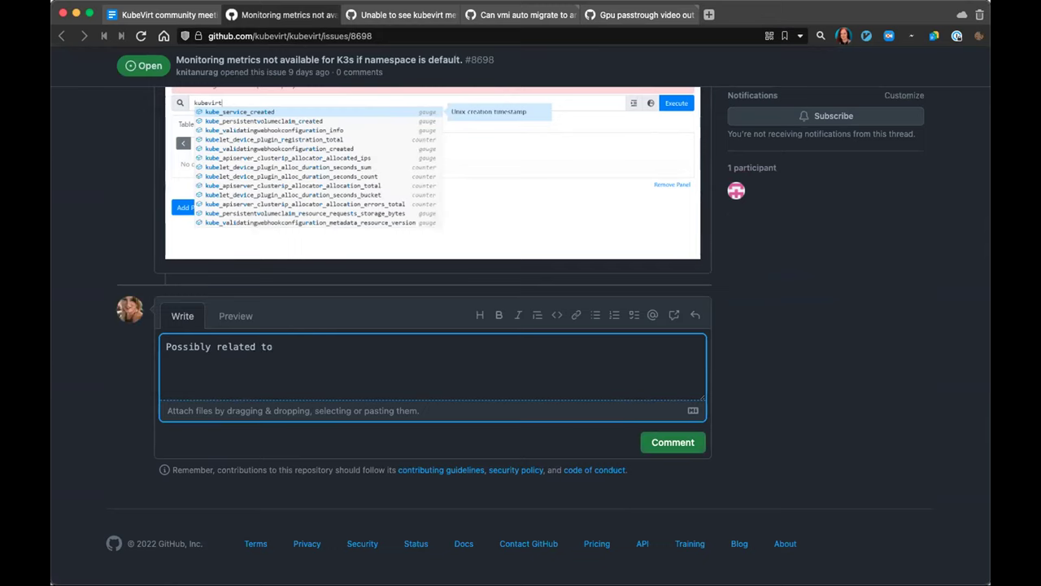
{"action": "type", "text": "√"}
{"action": "key", "text": "BackSpace"}
{"action": "type", "text": "https://github.com/kubevirt/kubevirt/issues/8044"}
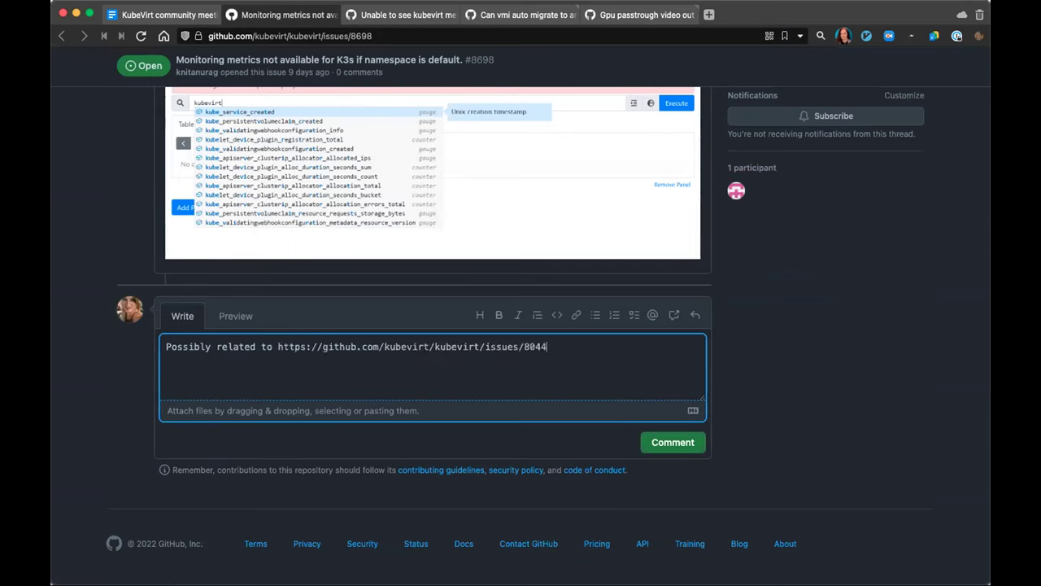
{"action": "left_click", "coordinate": [663, 443]}
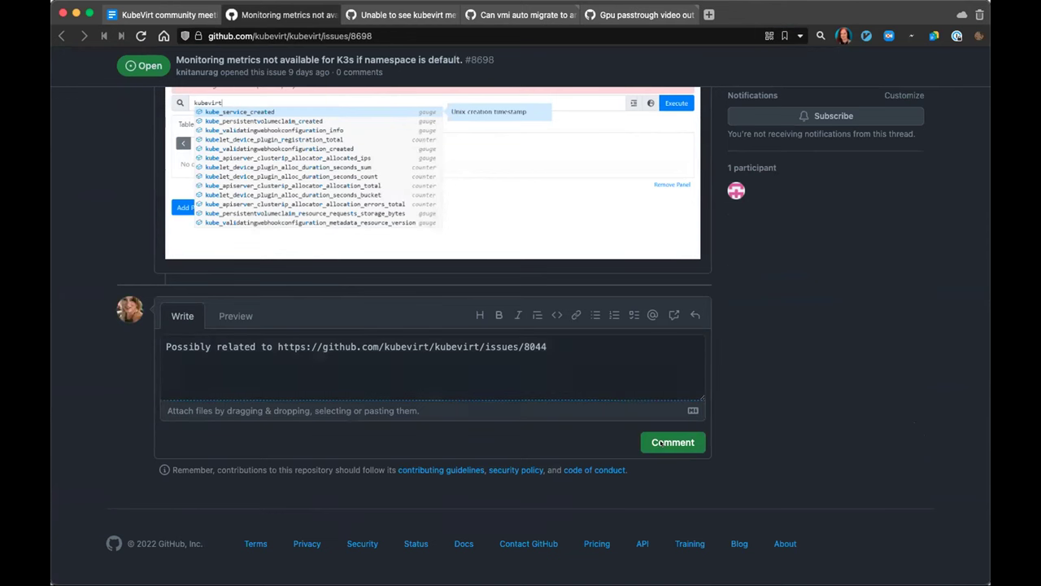
Review issue #8044 again, examining what happened, the reproduction steps and the environment versions
{"action": "left_click", "coordinate": [403, 14]}
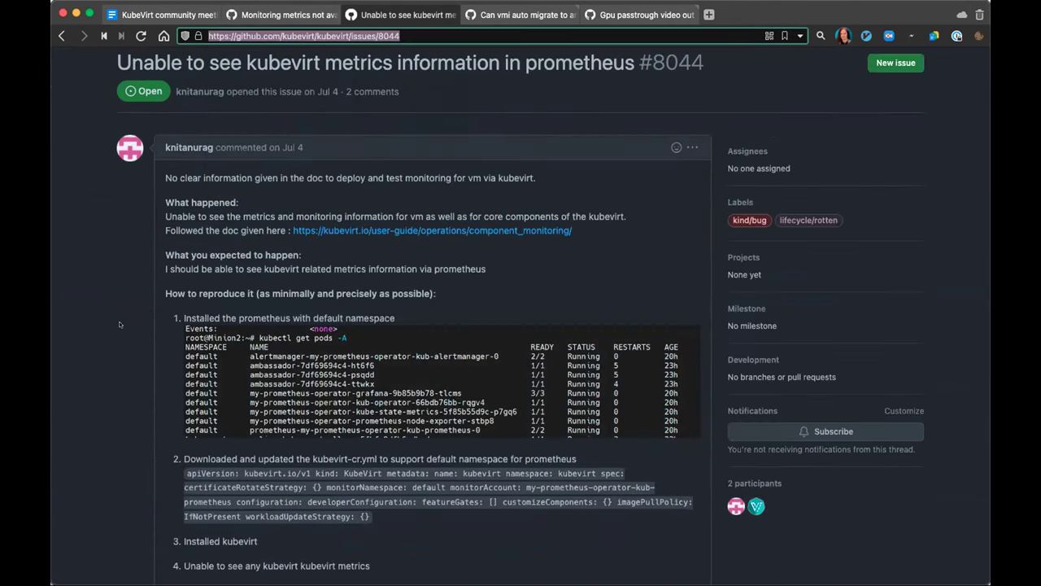
{"action": "scroll", "coordinate": [116, 326], "scroll_direction": "down", "scroll_amount": 5}
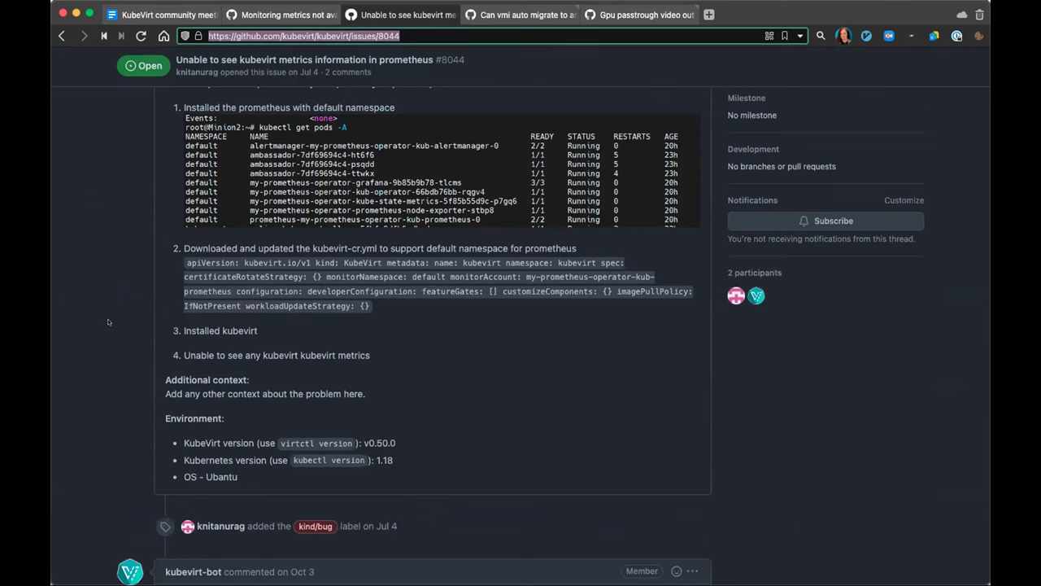
{"action": "scroll", "coordinate": [107, 325], "scroll_direction": "up", "scroll_amount": 3}
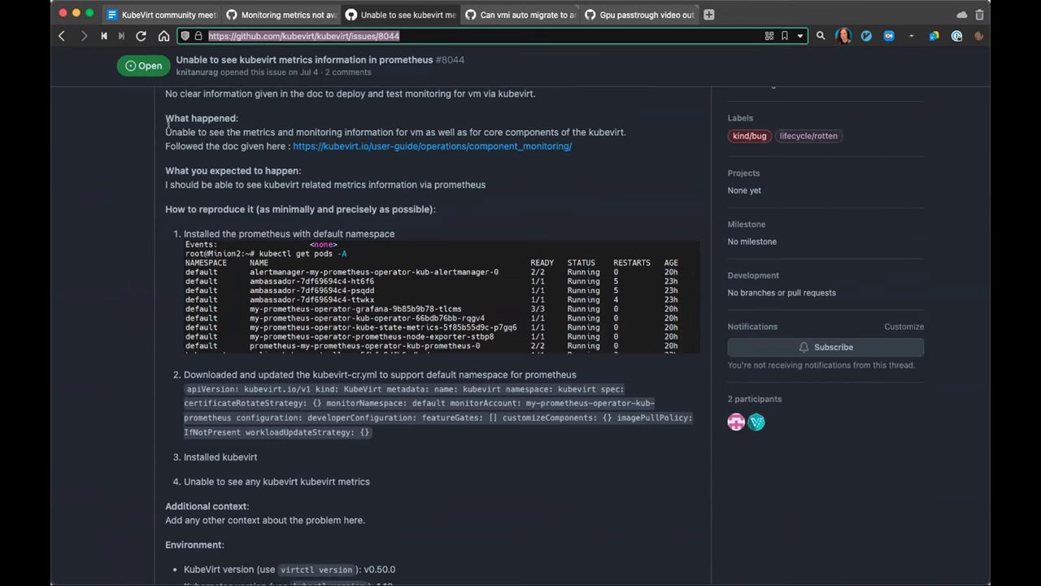
{"action": "scroll", "coordinate": [169, 122], "scroll_direction": "up", "scroll_amount": 1}
{"action": "scroll", "coordinate": [154, 153], "scroll_direction": "down", "scroll_amount": 2}
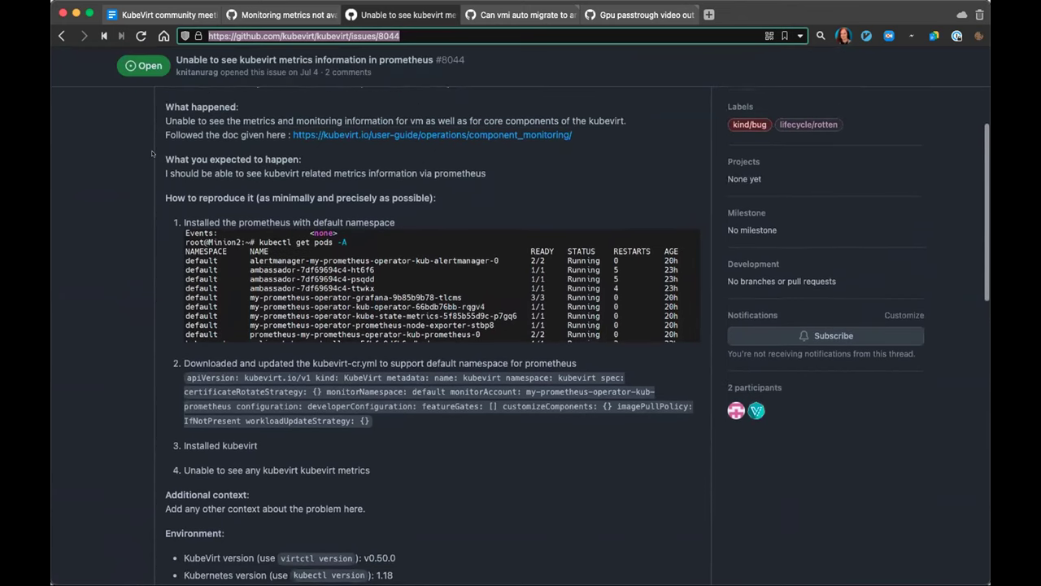
{"action": "scroll", "coordinate": [151, 154], "scroll_direction": "down", "scroll_amount": 3}
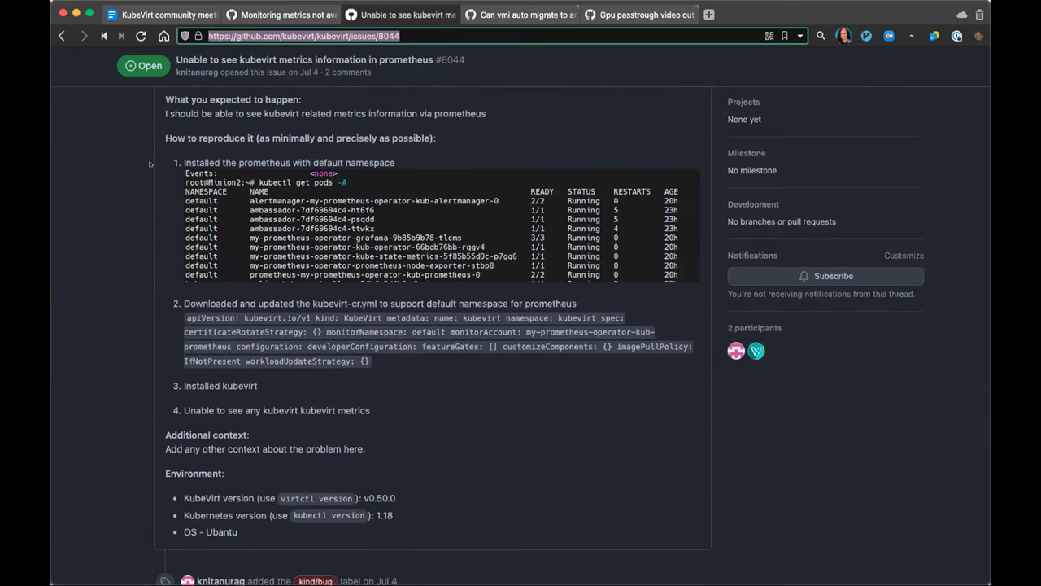
Go back to issue #8698, check the posted comment, and highlight the mention of the default namespace in the description
{"action": "key", "text": "ctrl+shift+Tab"}
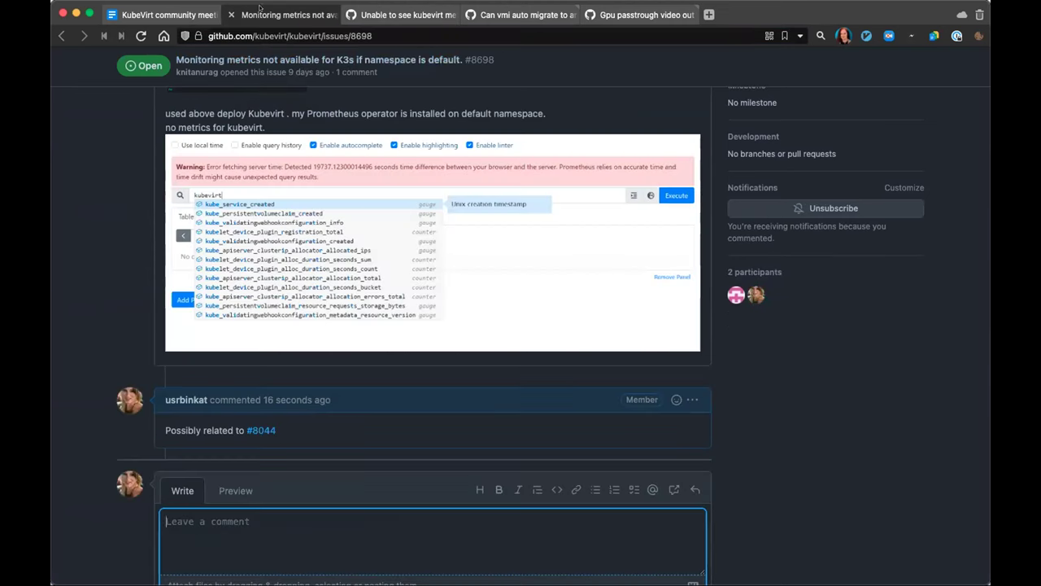
{"action": "scroll", "coordinate": [89, 280], "scroll_direction": "up", "scroll_amount": 5}
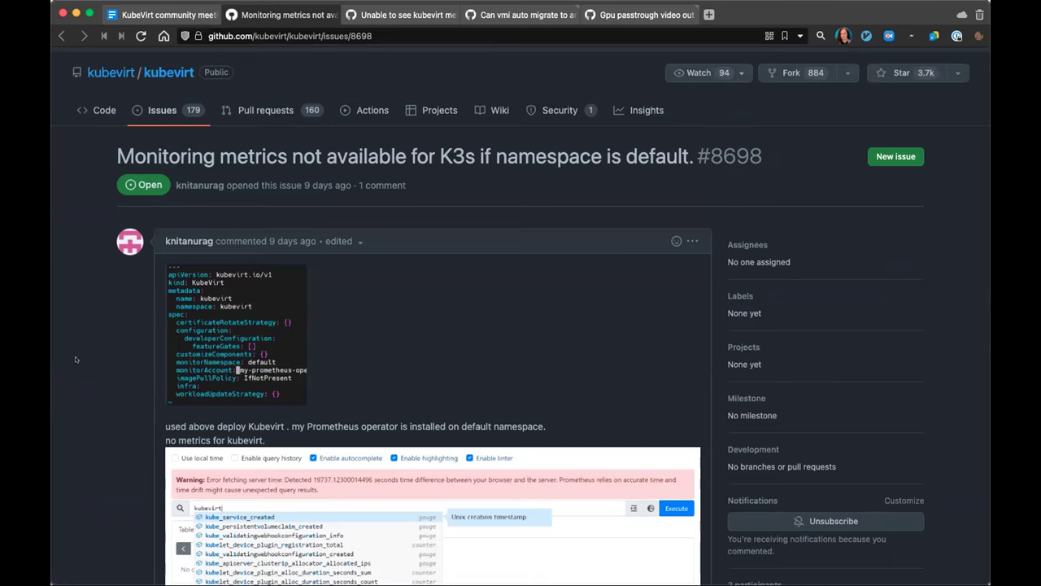
{"action": "scroll", "coordinate": [70, 358], "scroll_direction": "down", "scroll_amount": 5}
{"action": "scroll", "coordinate": [68, 356], "scroll_direction": "down", "scroll_amount": 1}
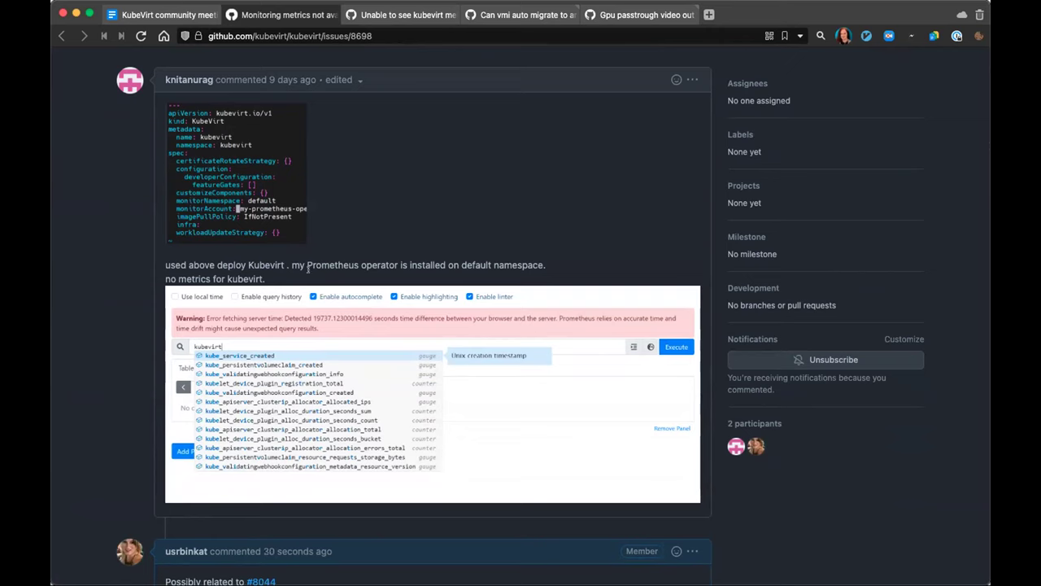
{"action": "left_click_drag", "start_coordinate": [479, 265], "coordinate": [576, 268]}
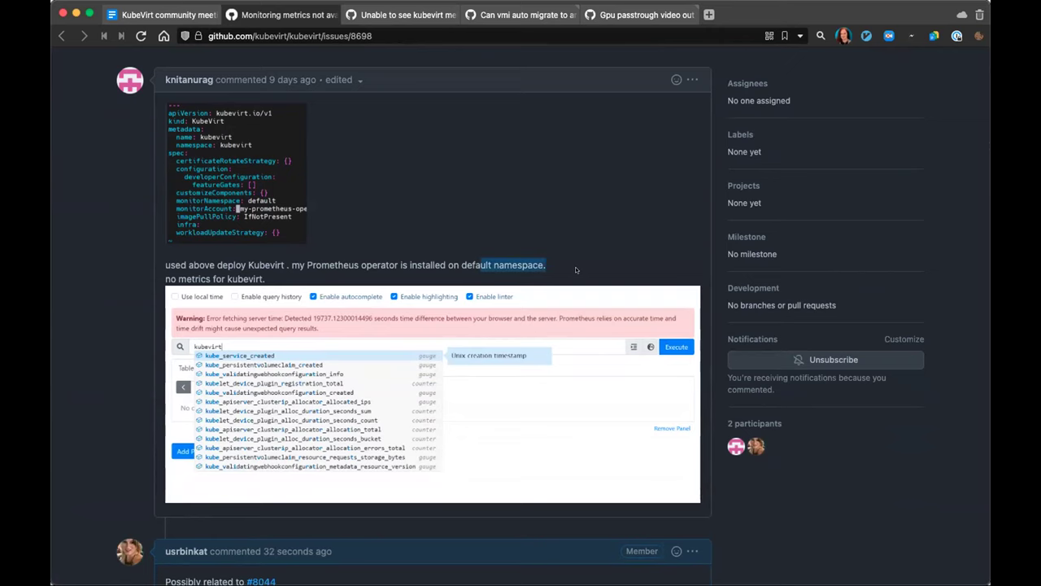
Recheck issue #8698's description and start a new comment asking "Is the issue observed specific to only the default namespace?"
{"action": "double_click", "coordinate": [252, 278]}
{"action": "left_click", "coordinate": [119, 293]}
{"action": "scroll", "coordinate": [118, 273], "scroll_direction": "up", "scroll_amount": 3}
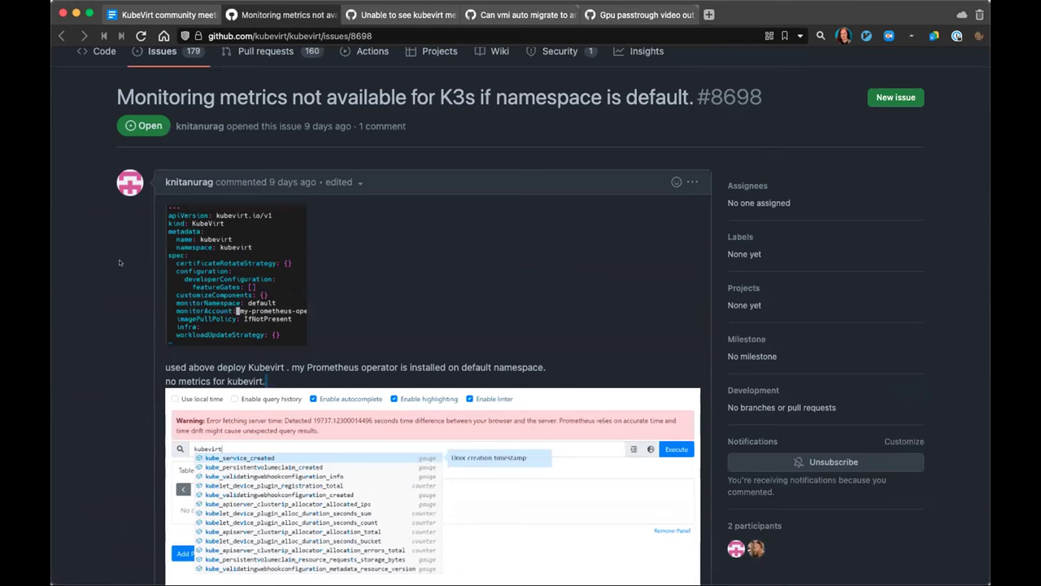
{"action": "scroll", "coordinate": [110, 261], "scroll_direction": "down", "scroll_amount": 3}
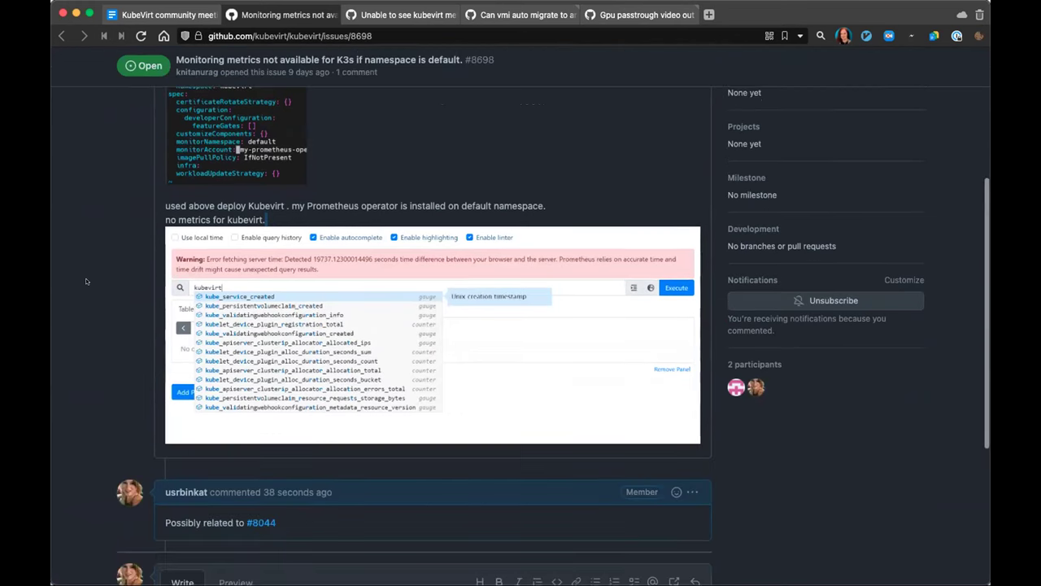
{"action": "scroll", "coordinate": [244, 407], "scroll_direction": "down", "scroll_amount": 2}
{"action": "left_click", "coordinate": [268, 518]}
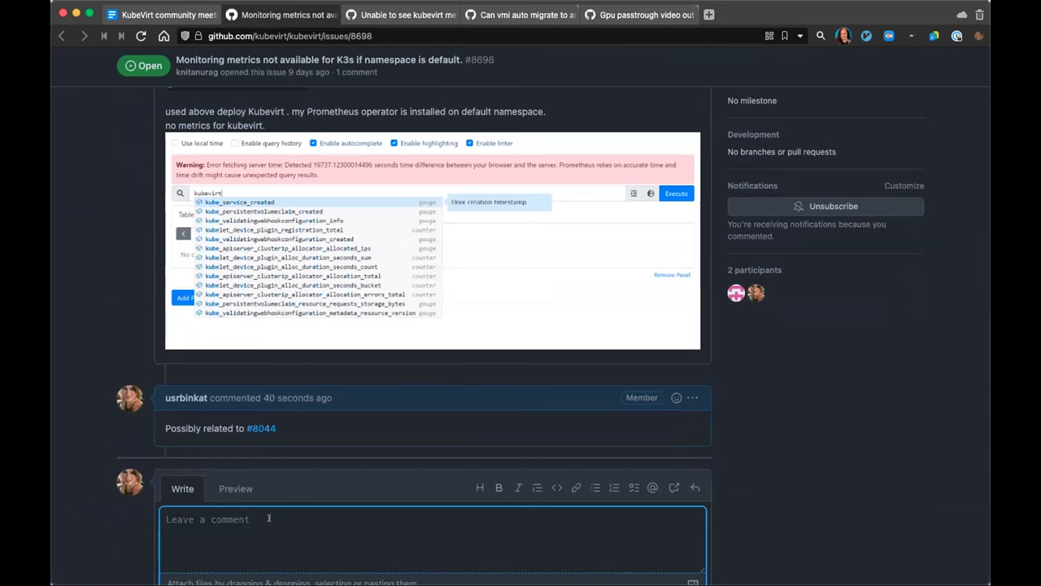
{"action": "type", "text": "Is the issue obse"}
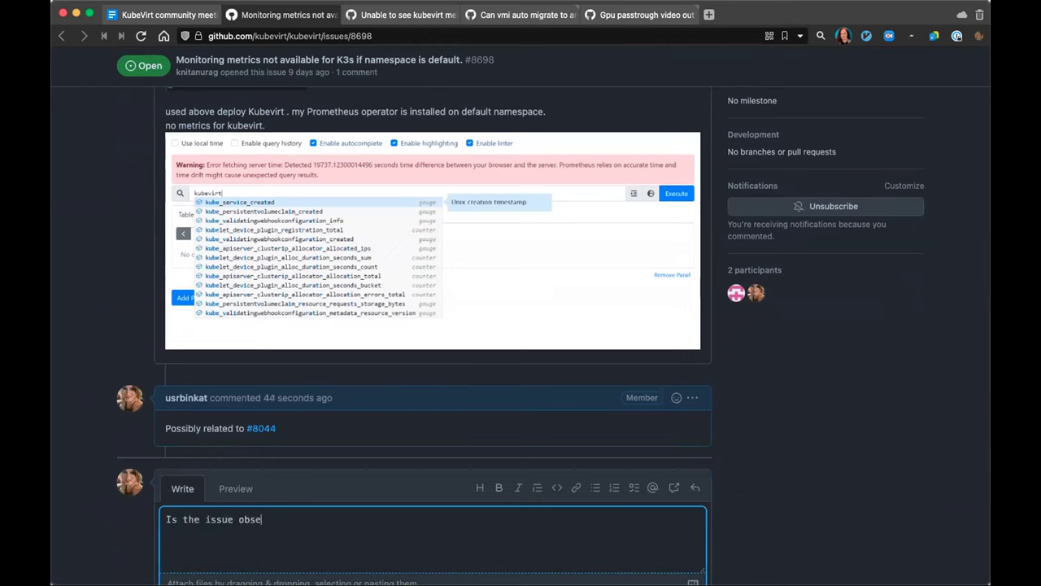
{"action": "type", "text": "rved spe"}
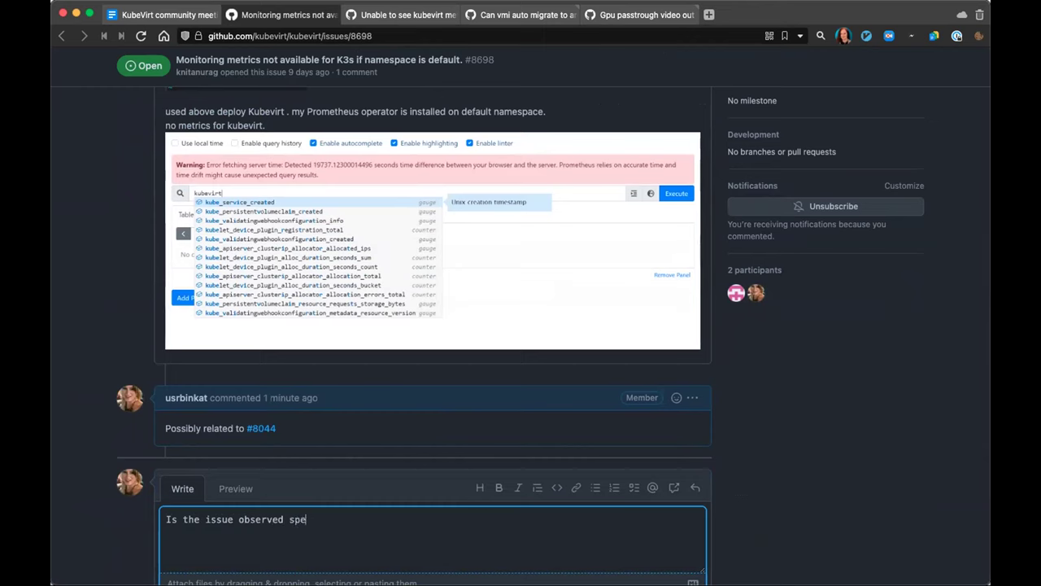
{"action": "type", "text": "cific to only the default namespa"}
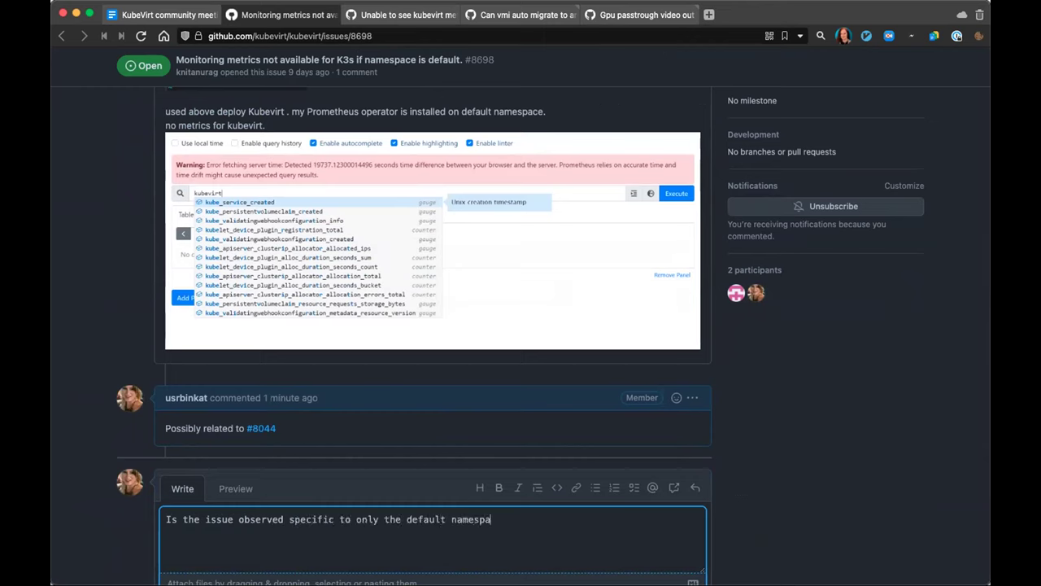
Add "Or are you finding that metrics are available in other namespaces but not in the default namespace?" and post the comment
{"action": "type", "text": "ce? Or are you finding that metrics do"}
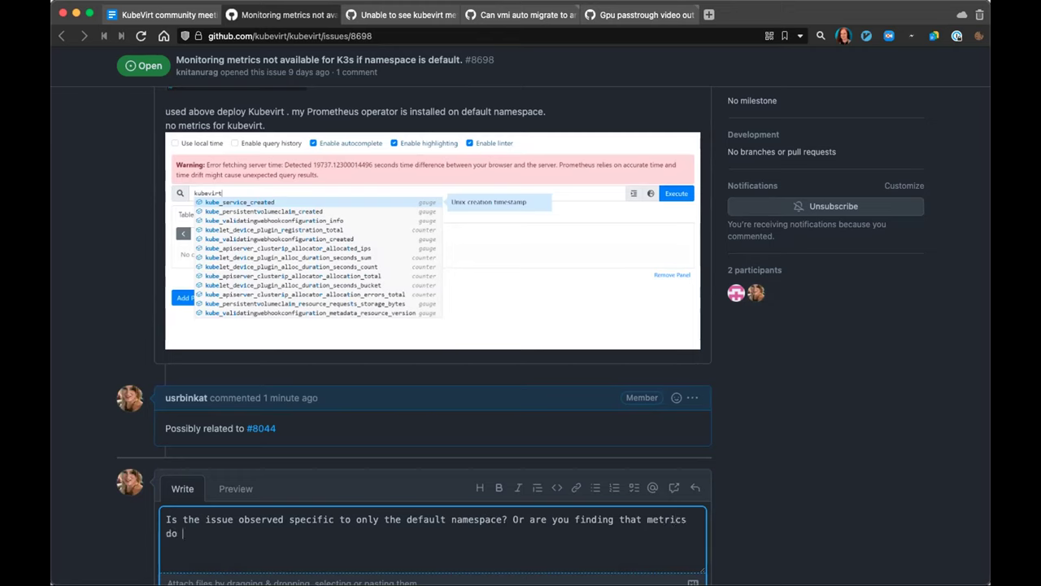
{"action": "key", "text": "BackSpace"}
{"action": "key", "text": "BackSpace"}
{"action": "key", "text": "BackSpace"}
{"action": "type", "text": "are available in other namespaces but not in the default namespace?"}
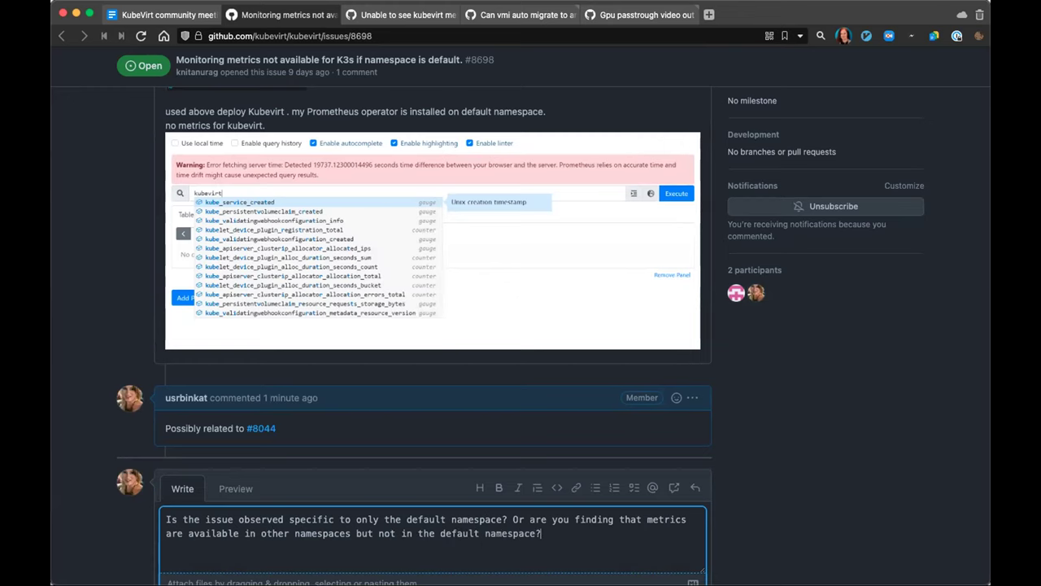
{"action": "scroll", "coordinate": [675, 561], "scroll_direction": "down", "scroll_amount": 2}
{"action": "left_click", "coordinate": [675, 564]}
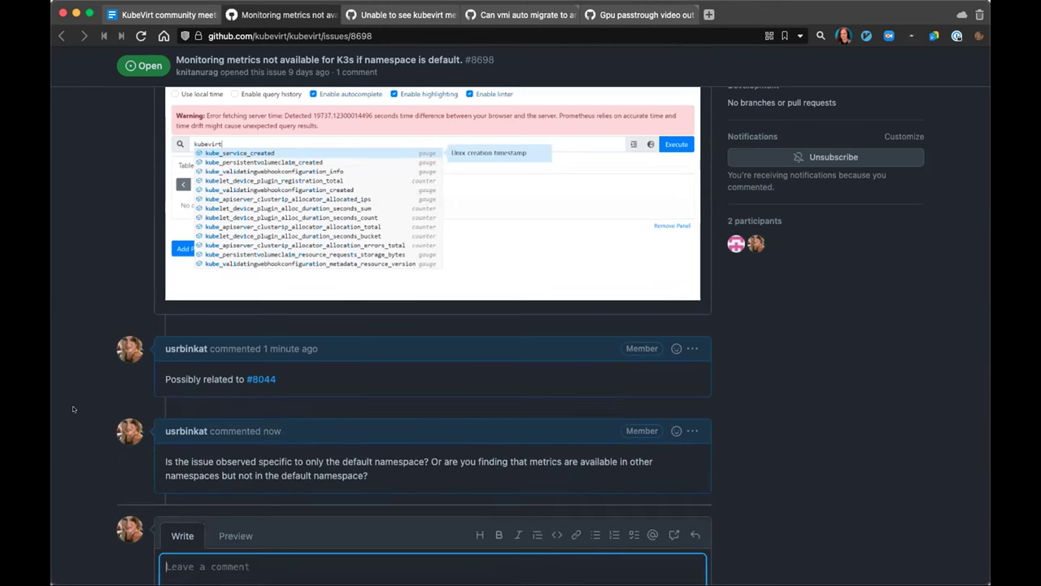
Return to the meeting notes and copy the issue #8698 entry from the 2022-11-09 bug scrub list
{"action": "scroll", "coordinate": [72, 409], "scroll_direction": "up", "scroll_amount": 6}
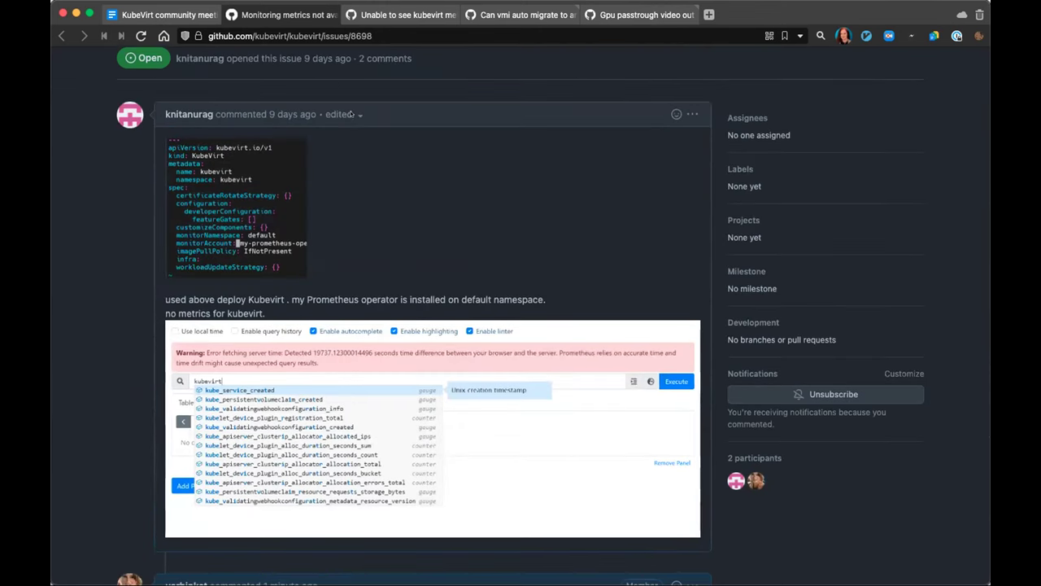
{"action": "scroll", "coordinate": [349, 114], "scroll_direction": "up", "scroll_amount": 3}
{"action": "left_click", "coordinate": [147, 15]}
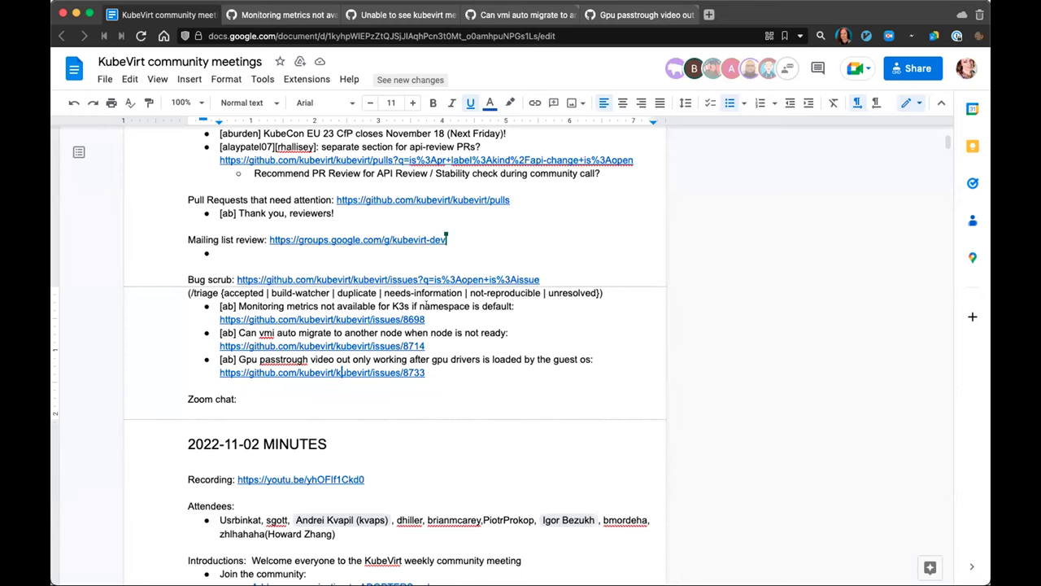
{"action": "left_click_drag", "start_coordinate": [426, 319], "coordinate": [223, 301]}
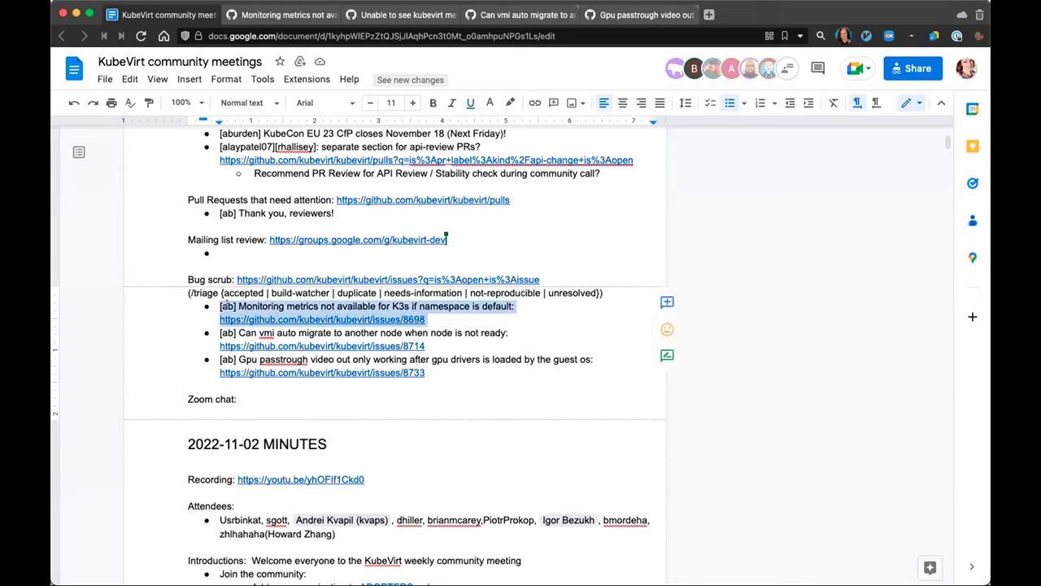
{"action": "right_click", "coordinate": [223, 302]}
{"action": "left_click", "coordinate": [246, 270]}
Copy the whole minutes template section, from the "<DATE> MINUTES [TEMPLATE]" heading through "Zoom chat:"
{"action": "scroll", "coordinate": [564, 303], "scroll_direction": "up", "scroll_amount": 10}
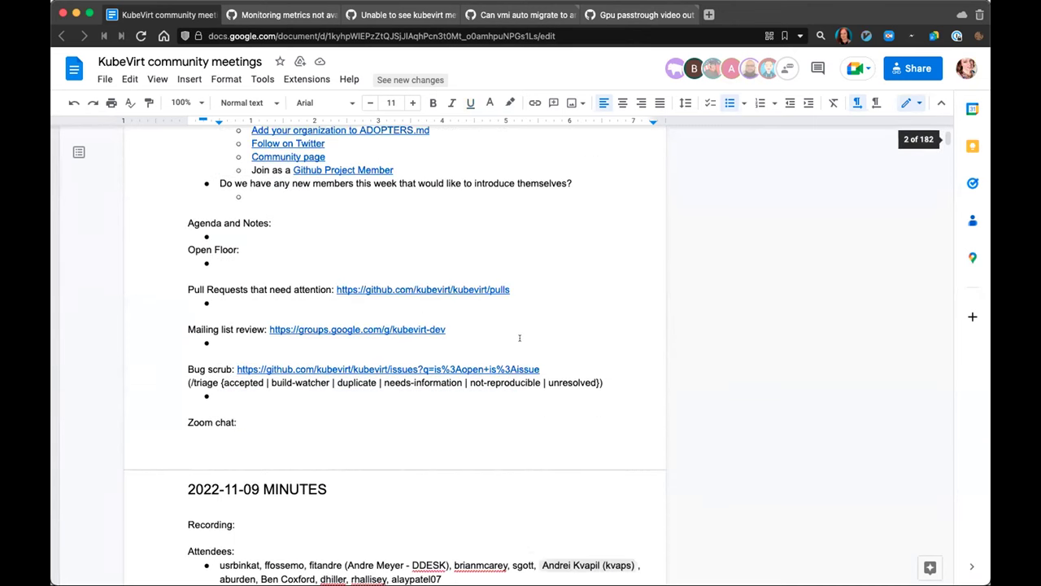
{"action": "scroll", "coordinate": [516, 339], "scroll_direction": "up", "scroll_amount": 5}
{"action": "scroll", "coordinate": [516, 339], "scroll_direction": "down", "scroll_amount": 5}
{"action": "left_click_drag", "start_coordinate": [236, 417], "coordinate": [201, 291]}
{"action": "right_click", "coordinate": [242, 291]}
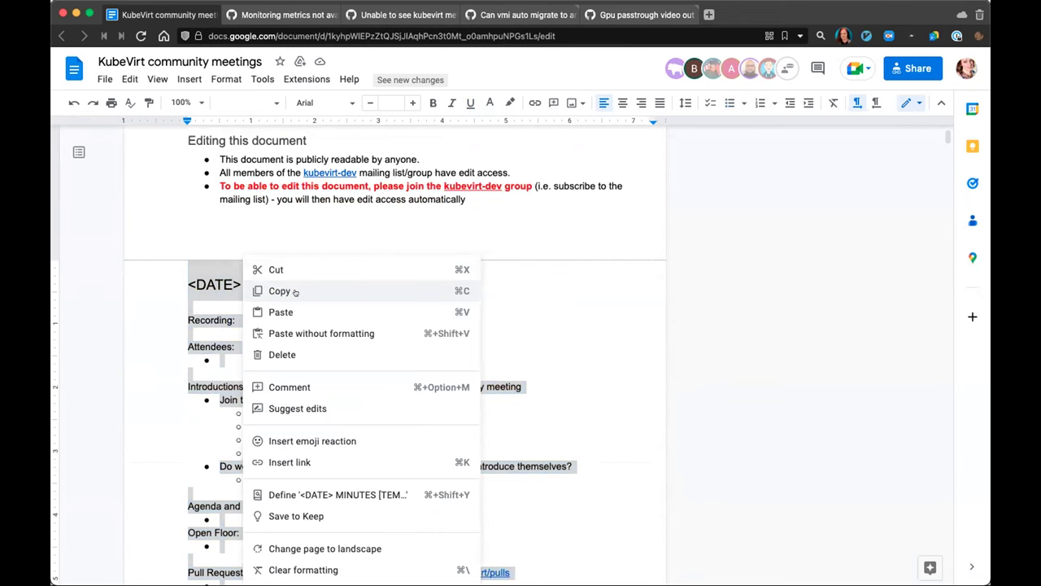
{"action": "left_click", "coordinate": [295, 291]}
Paste the template above the 2022-11-09 MINUTES heading and separate the two sections with blank lines
{"action": "scroll", "coordinate": [289, 293], "scroll_direction": "down", "scroll_amount": 5}
{"action": "left_click", "coordinate": [188, 324]}
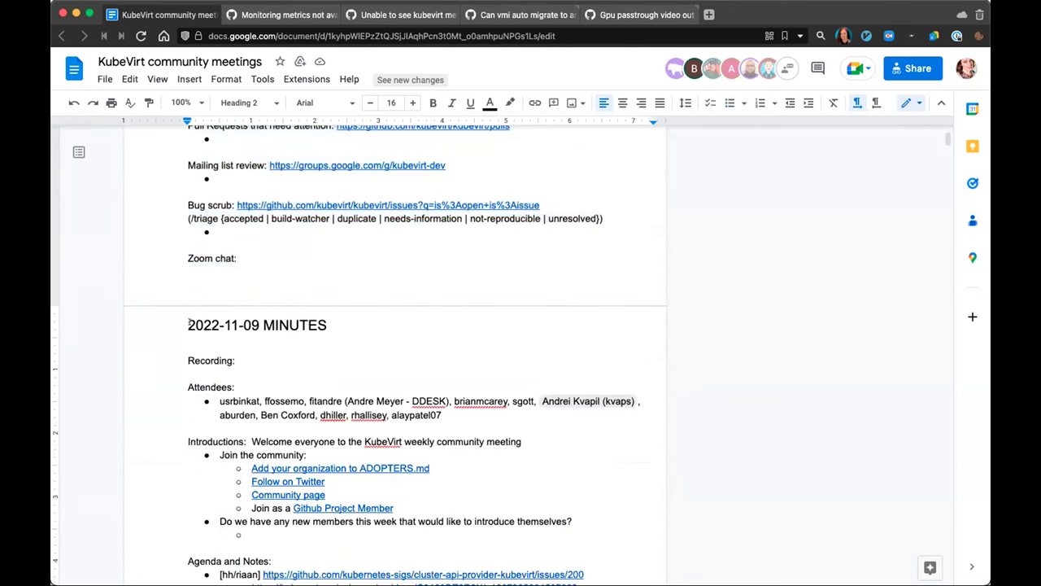
{"action": "type", "text": "√"}
{"action": "key", "text": "BackSpace"}
{"action": "key", "text": "BackSpace"}
{"action": "key", "text": "BackSpace"}
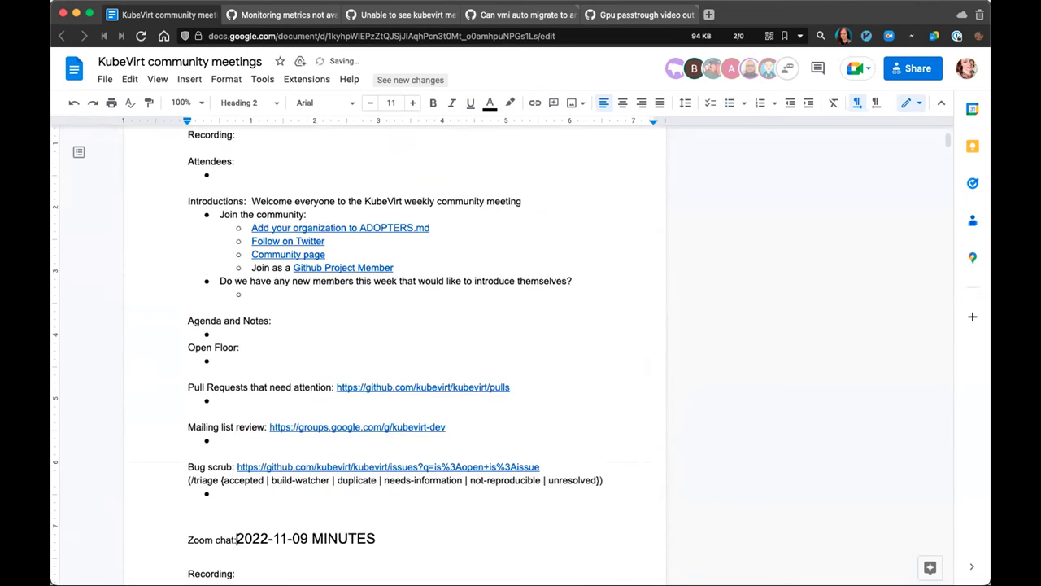
{"action": "key", "text": "Return"}
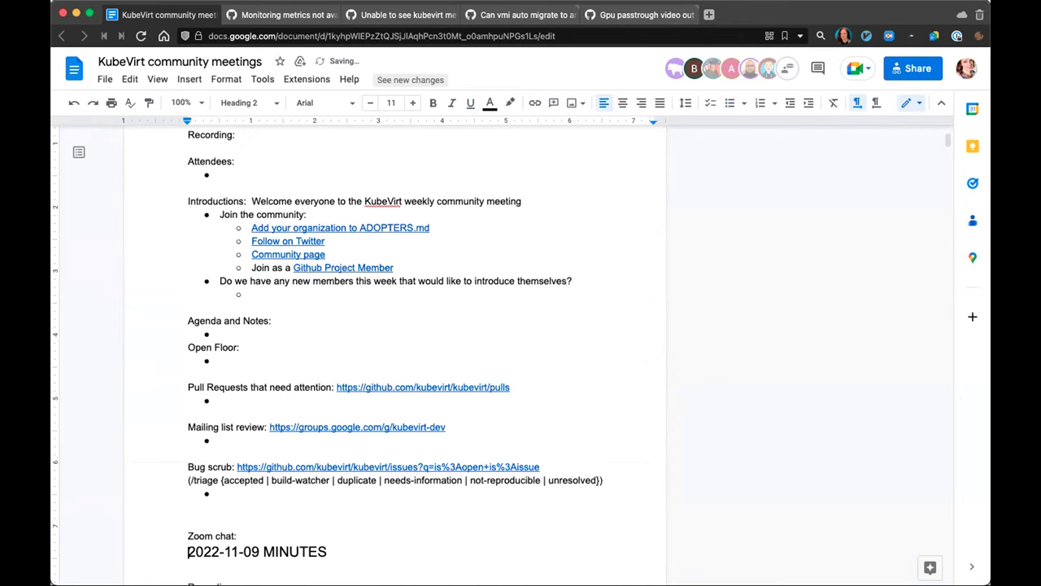
{"action": "key", "text": "Return"}
{"action": "key", "text": "Return"}
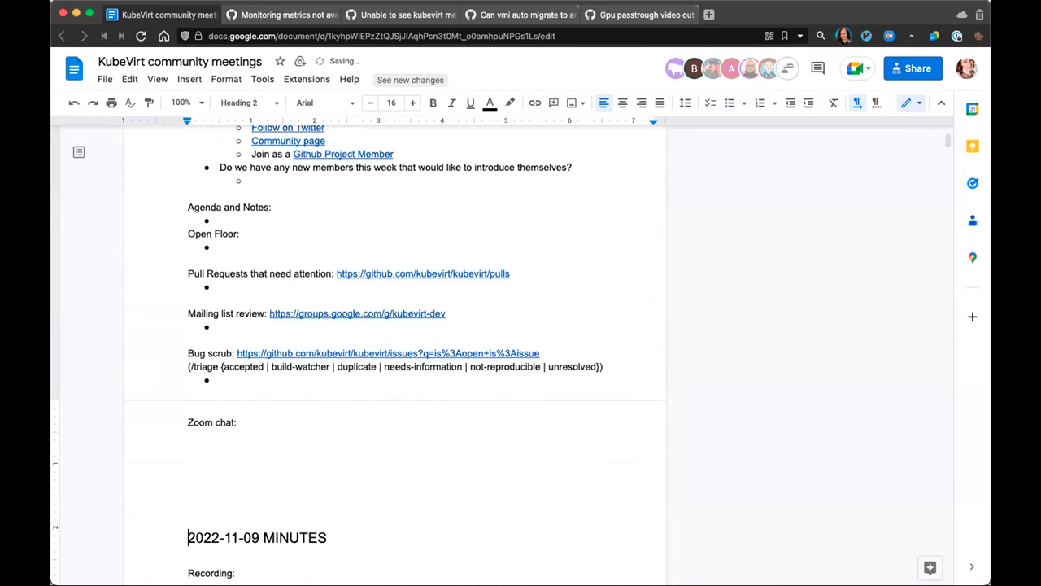
{"action": "key", "text": "BackSpace"}
{"action": "key", "text": "Return"}
{"action": "key", "text": "cmd+v"}
Replace the pasted section's heading "<DATE> MINUTES [TEMPLATE]" with "2022-11-16"
{"action": "left_click_drag", "start_coordinate": [188, 251], "coordinate": [309, 252]}
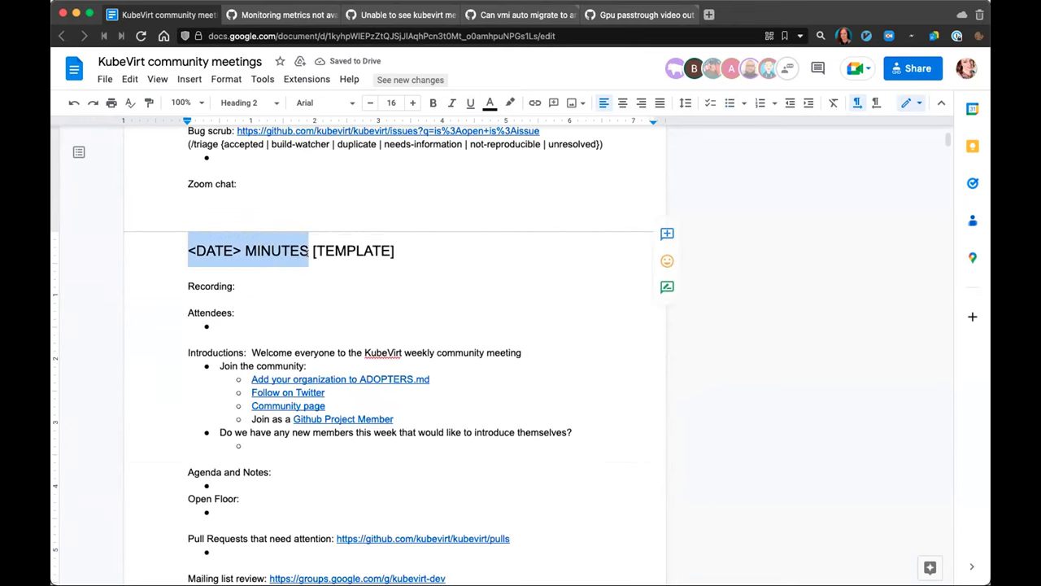
{"action": "type", "text": "2022-11-"}
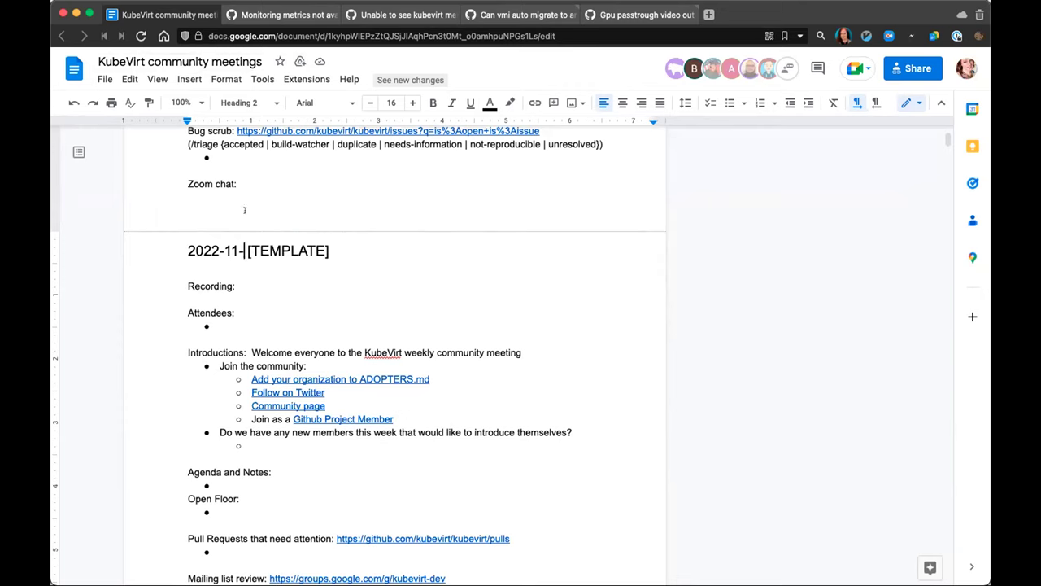
{"action": "type", "text": "16"}
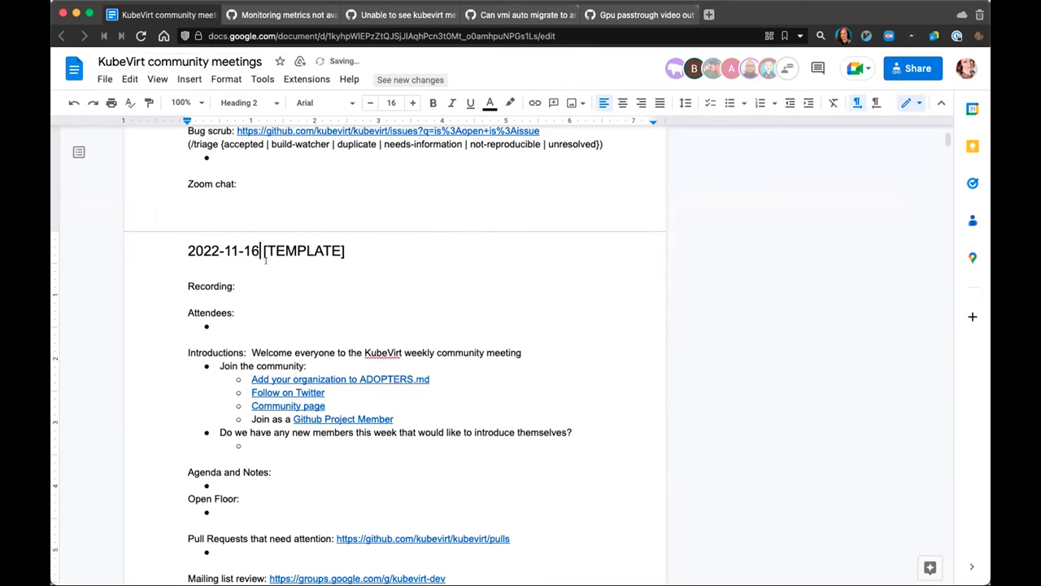
{"action": "key", "text": "shift+Right"}
{"action": "key", "text": "shift+Right"}
{"action": "key", "text": "shift+Right"}
{"action": "key", "text": "shift+Right"}
{"action": "key", "text": "shift+Right"}
{"action": "key", "text": "shift+Right"}
{"action": "key", "text": "shift+Right"}
{"action": "key", "text": "shift+Right"}
{"action": "key", "text": "shift+Right"}
{"action": "key", "text": "shift+Right"}
{"action": "key", "text": "BackSpace"}
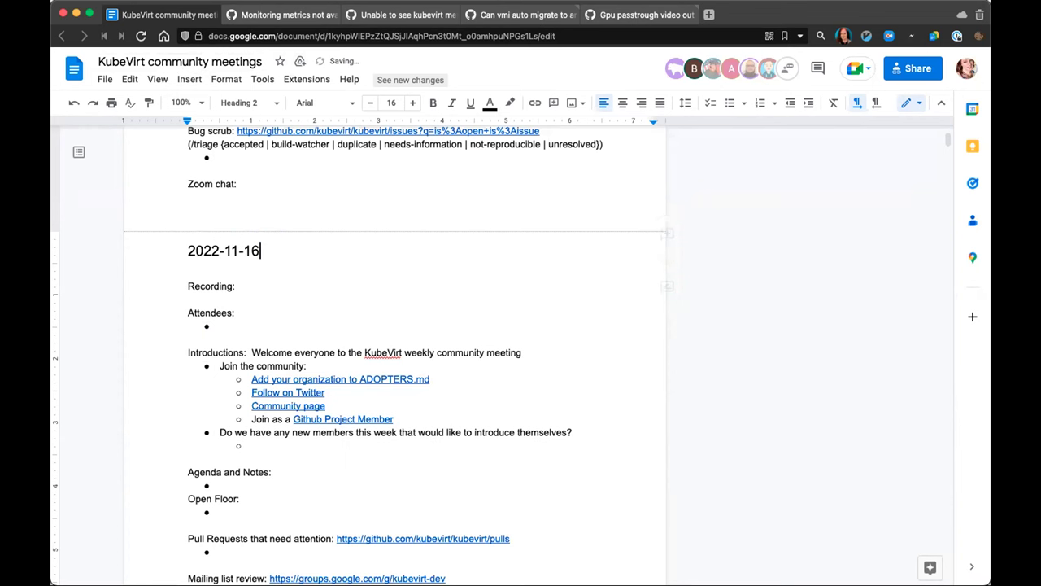
Copy the issue #8698 entry from the 2022-11-09 bug scrub into the bug scrub list of the 2022-11-16 section
{"action": "scroll", "coordinate": [360, 399], "scroll_direction": "down", "scroll_amount": 12}
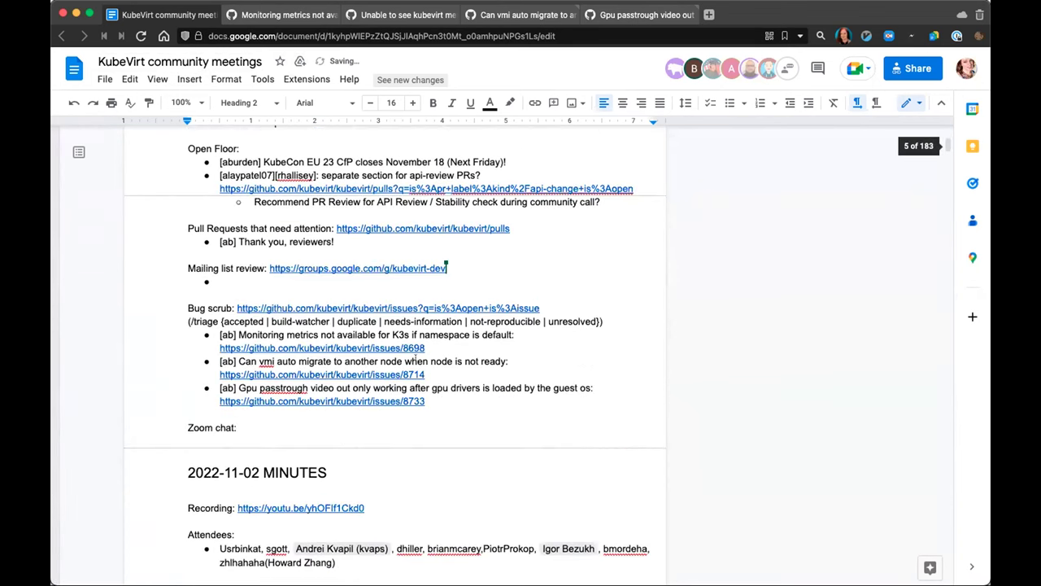
{"action": "left_click_drag", "start_coordinate": [426, 348], "coordinate": [209, 328]}
{"action": "key", "text": "super+c"}
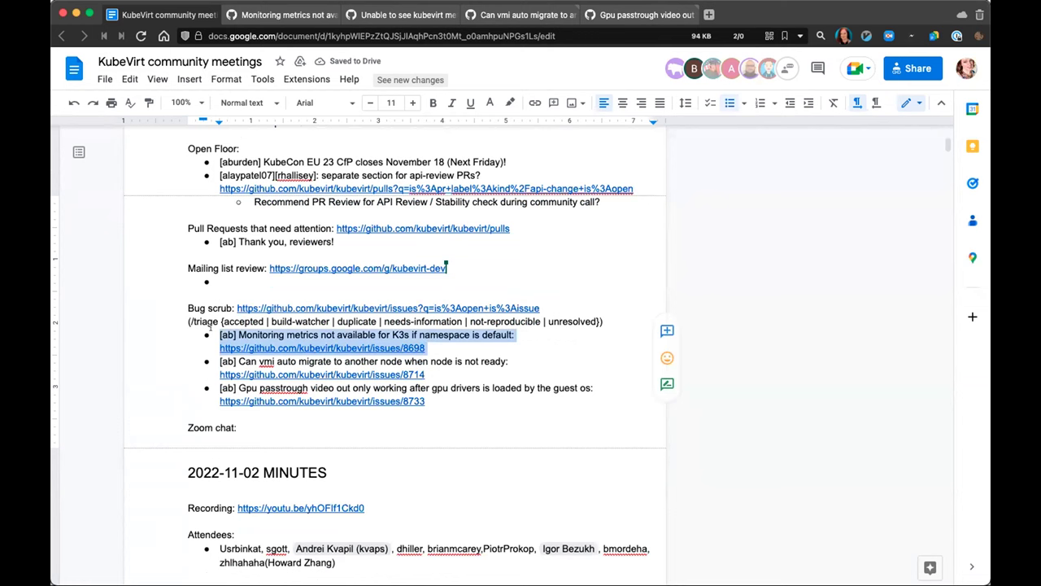
{"action": "scroll", "coordinate": [212, 324], "scroll_direction": "up", "scroll_amount": 6}
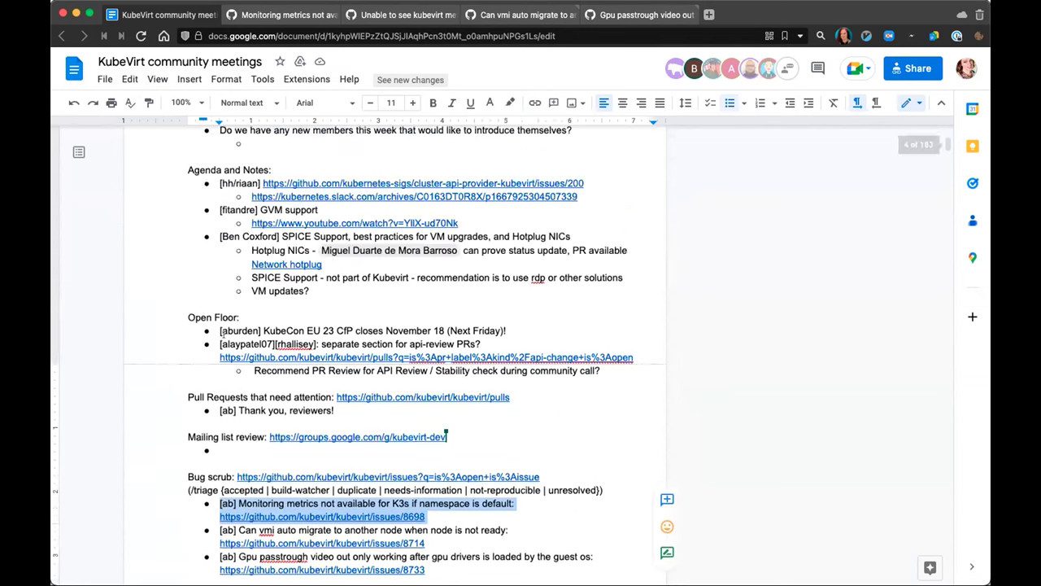
{"action": "scroll", "coordinate": [223, 332], "scroll_direction": "up", "scroll_amount": 13}
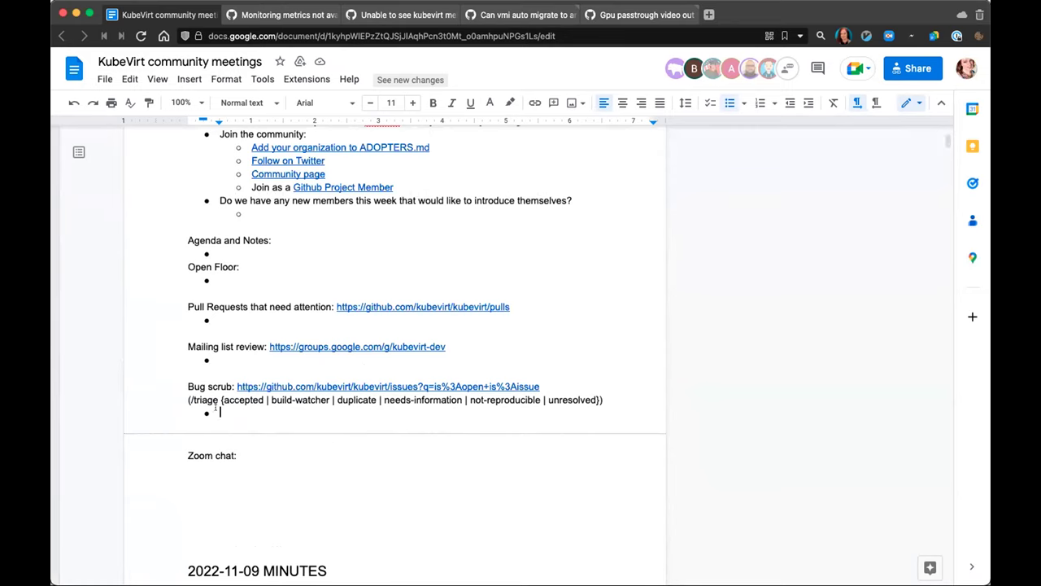
{"action": "key", "text": "super+v"}
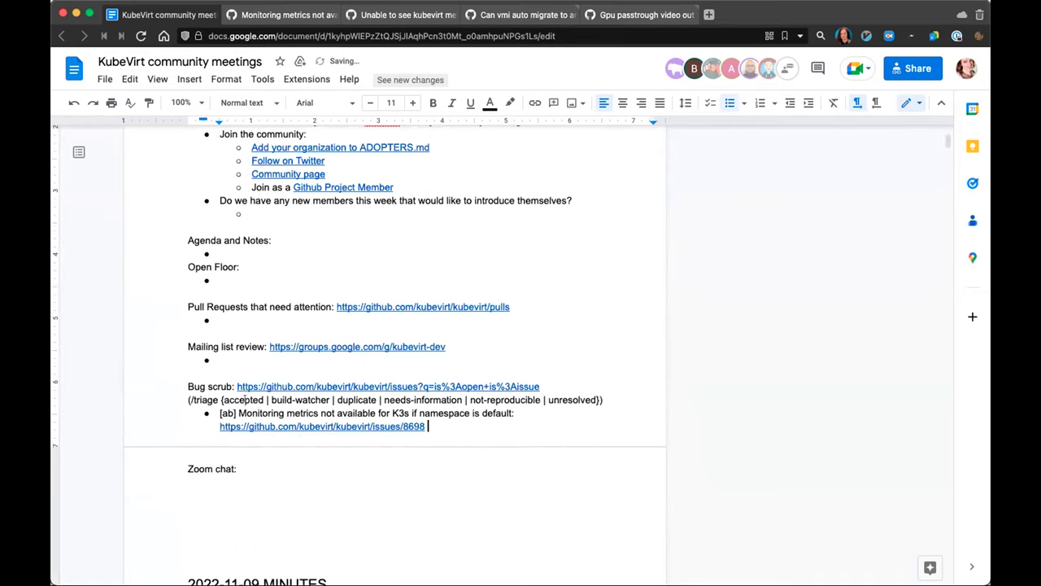
Close the pages of issues #8044 and #8698 and move on to issue #8714
{"action": "scroll", "coordinate": [243, 415], "scroll_direction": "down", "scroll_amount": 15}
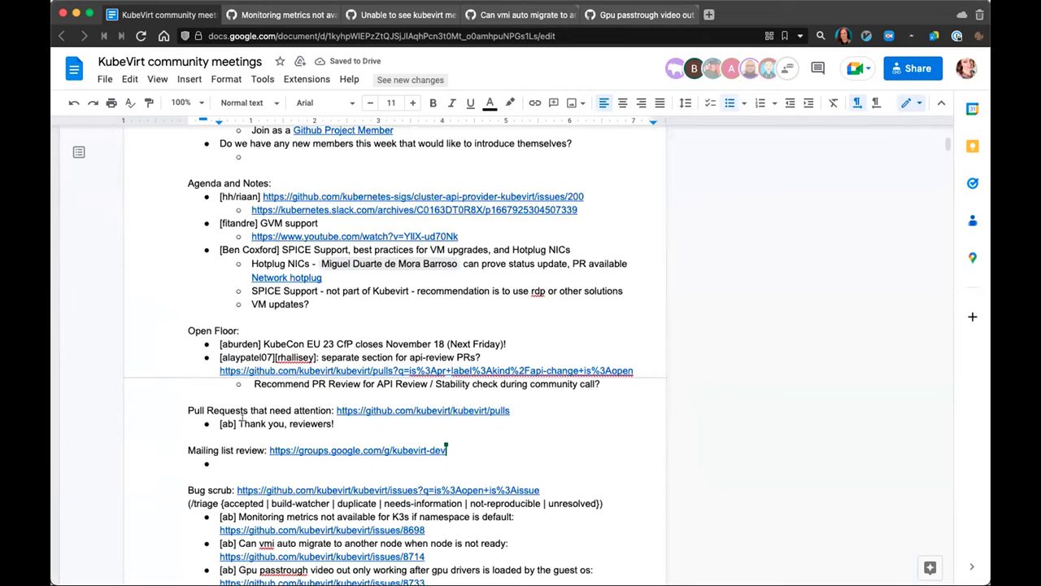
{"action": "scroll", "coordinate": [242, 417], "scroll_direction": "down", "scroll_amount": 4}
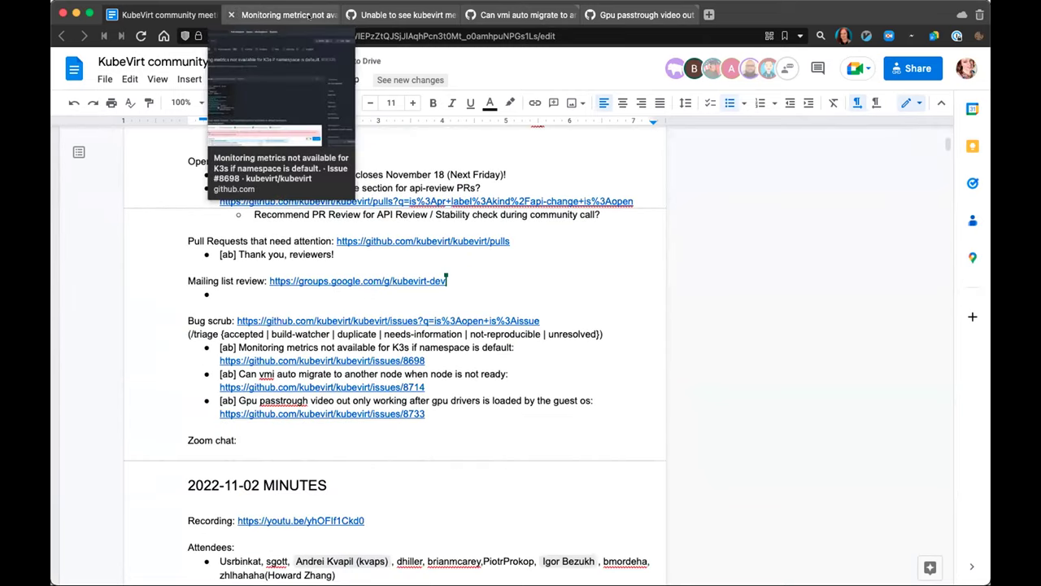
{"action": "left_click", "coordinate": [314, 16]}
{"action": "left_click", "coordinate": [382, 11]}
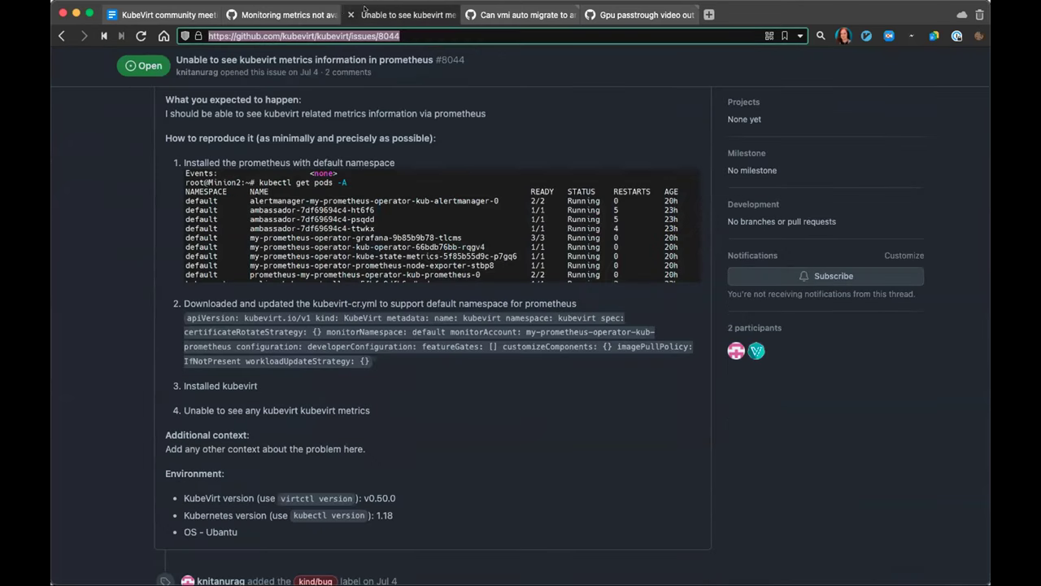
{"action": "left_click", "coordinate": [351, 14]}
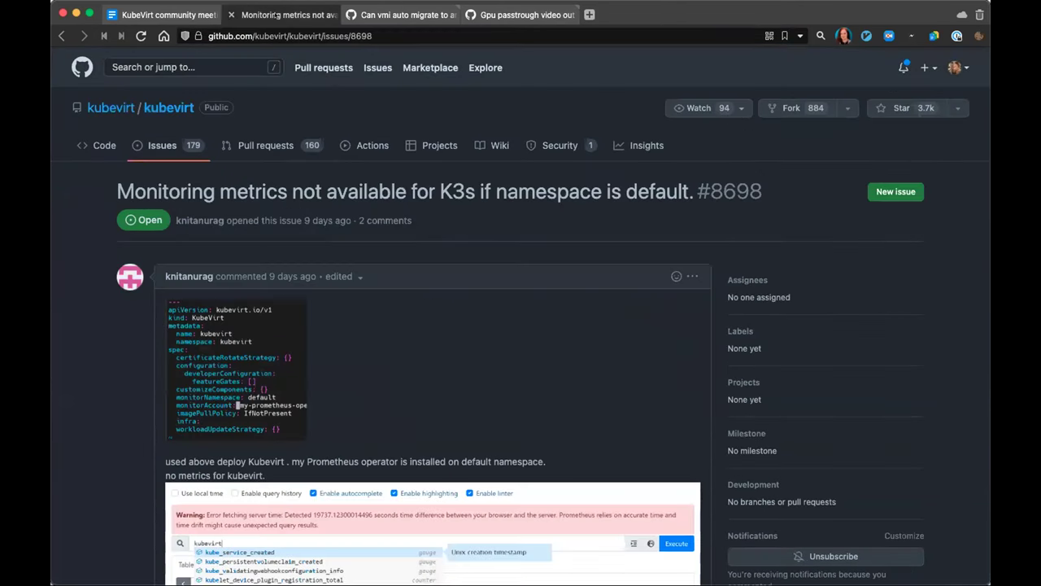
{"action": "left_click", "coordinate": [229, 14]}
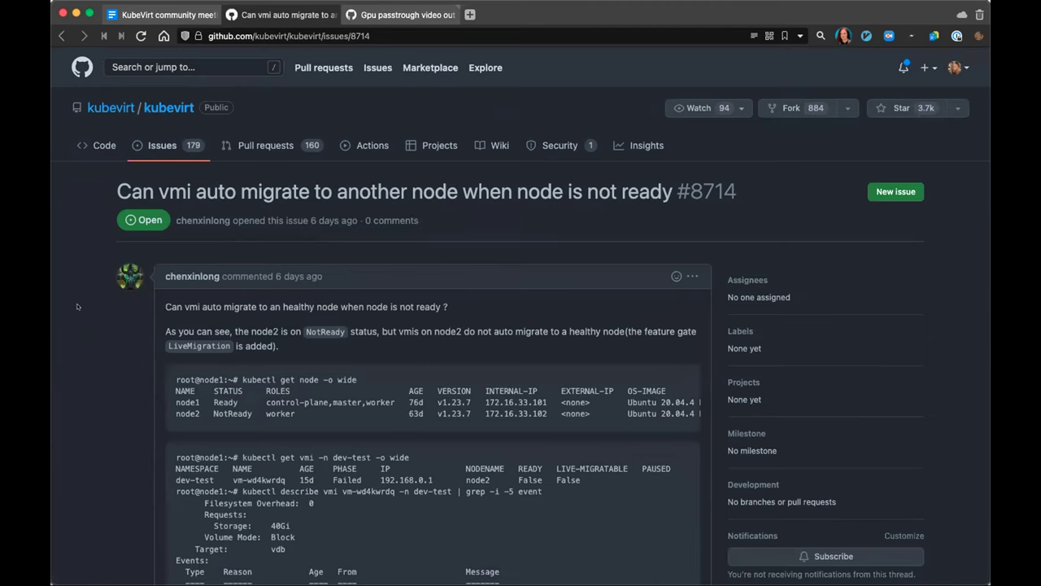
Review issue #8714's question about auto-migrating VMIs from a not-ready node, including the node, VMI and event output
{"action": "scroll", "coordinate": [79, 301], "scroll_direction": "down", "scroll_amount": 3}
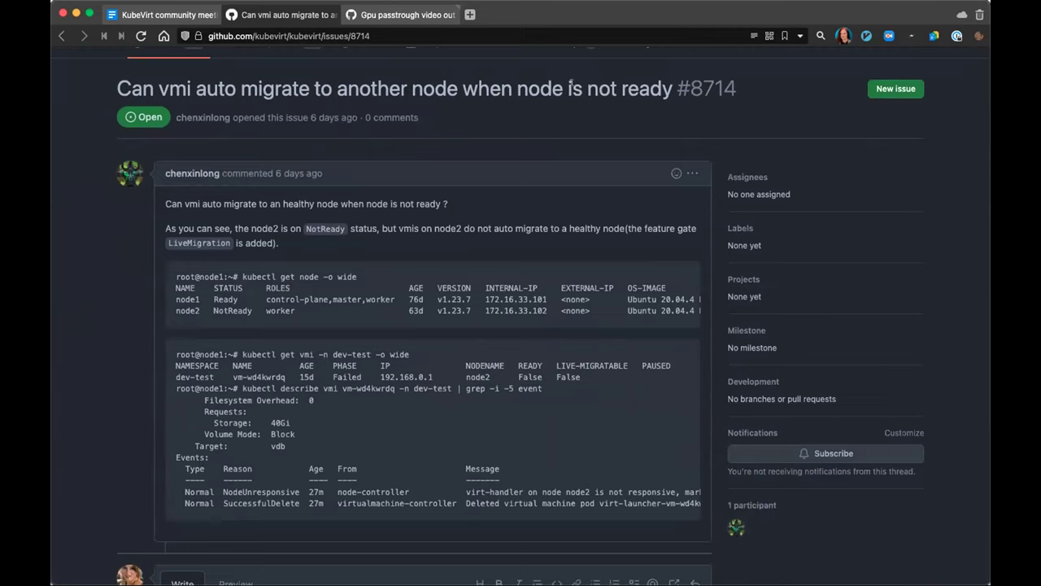
{"action": "triple_click", "coordinate": [210, 201]}
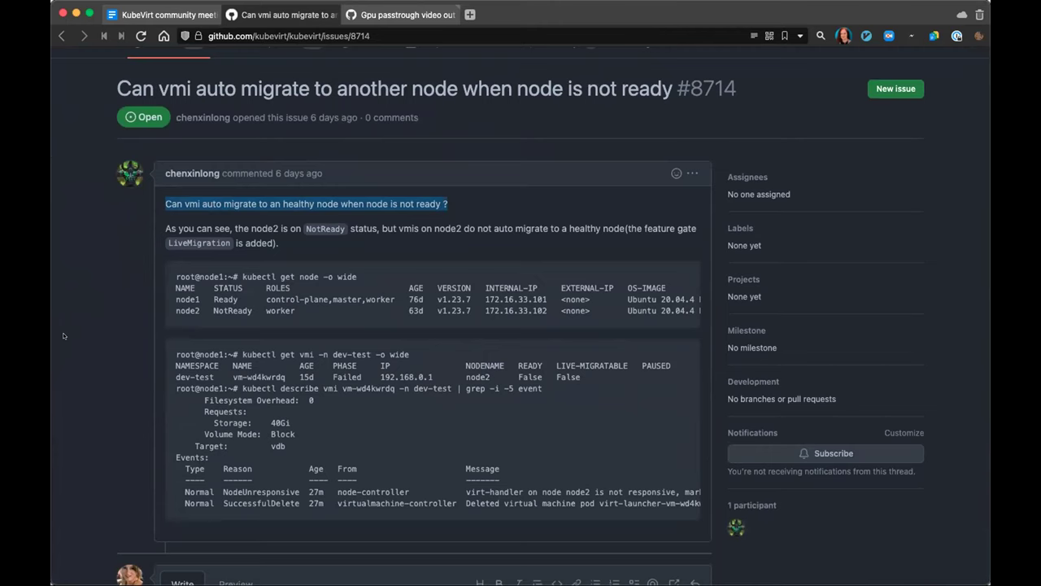
{"action": "scroll", "coordinate": [63, 336], "scroll_direction": "down", "scroll_amount": 3}
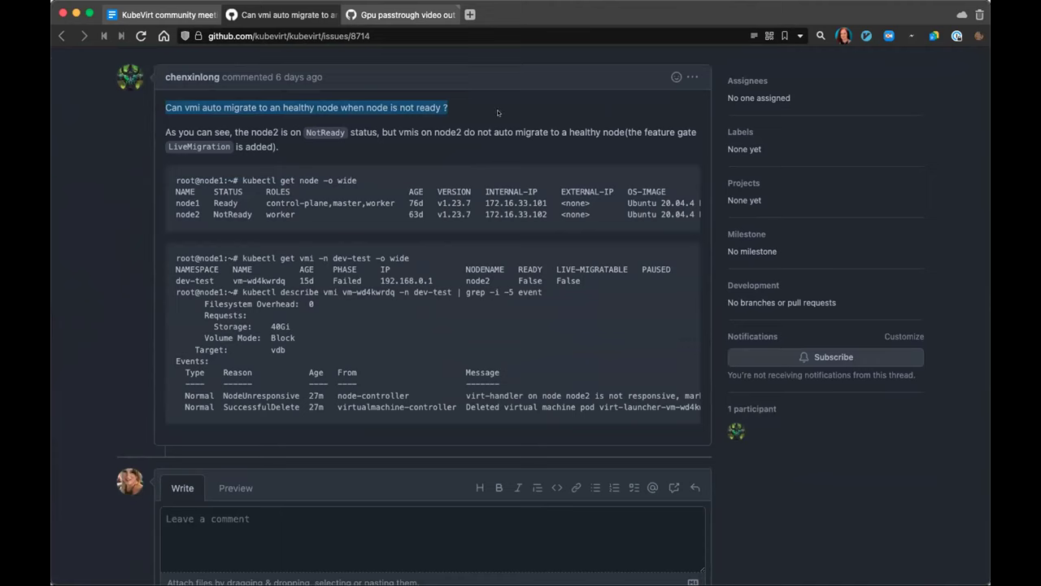
{"action": "triple_click", "coordinate": [445, 108]}
{"action": "left_click", "coordinate": [490, 111]}
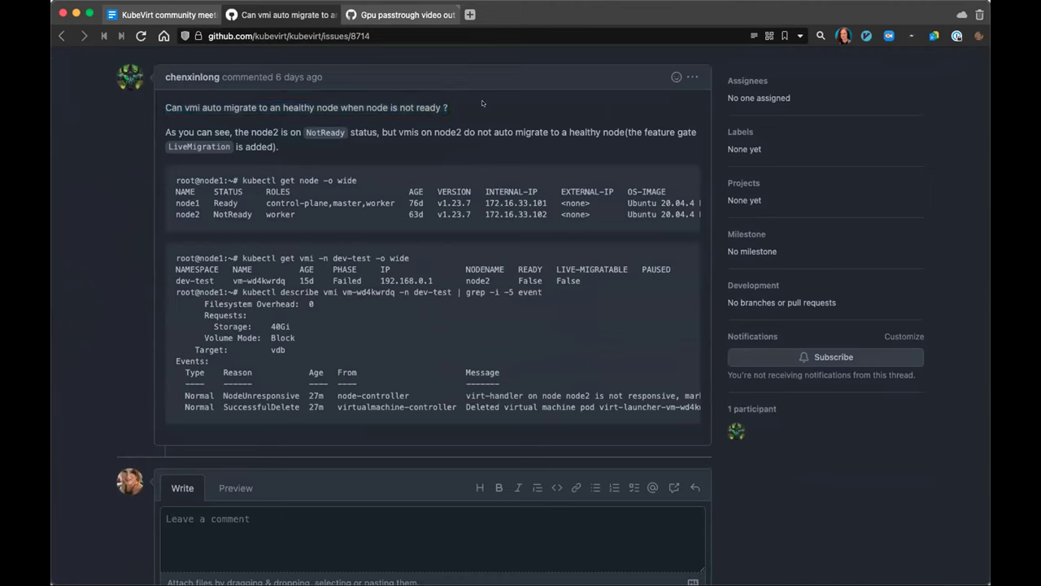